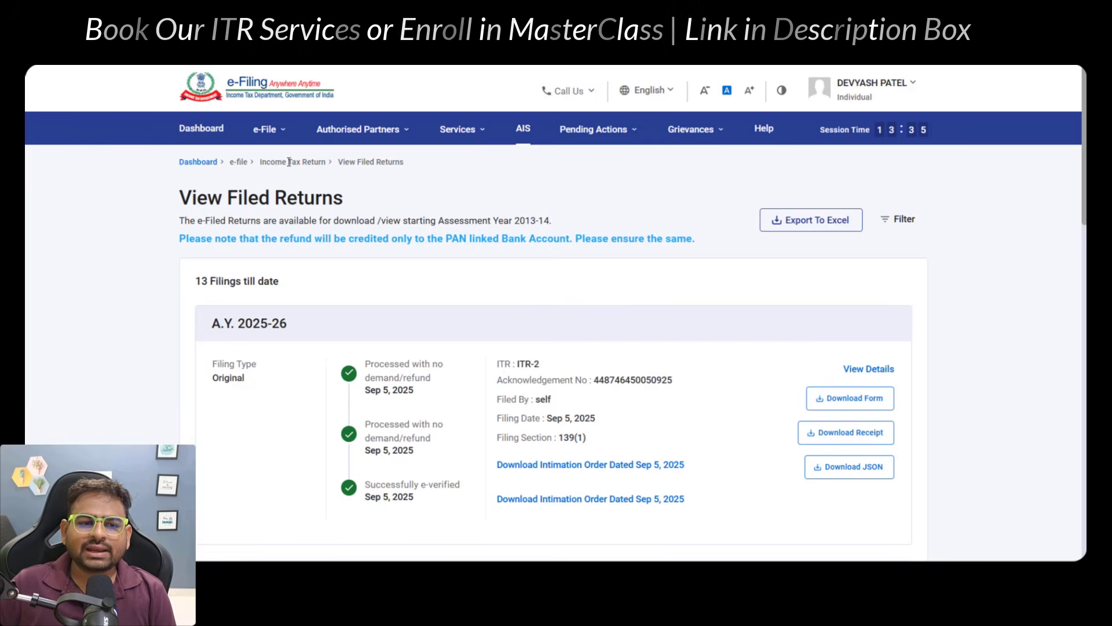
Step: Open the page for filing an income tax return
left_click(271, 134)
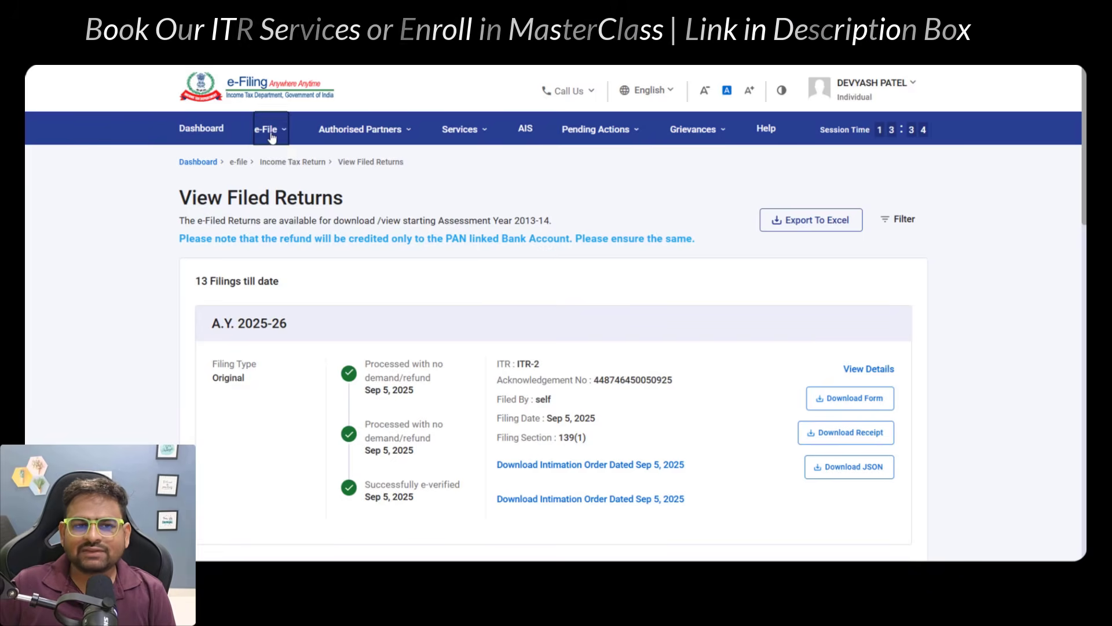
left_click(270, 135)
mouse_move(286, 168)
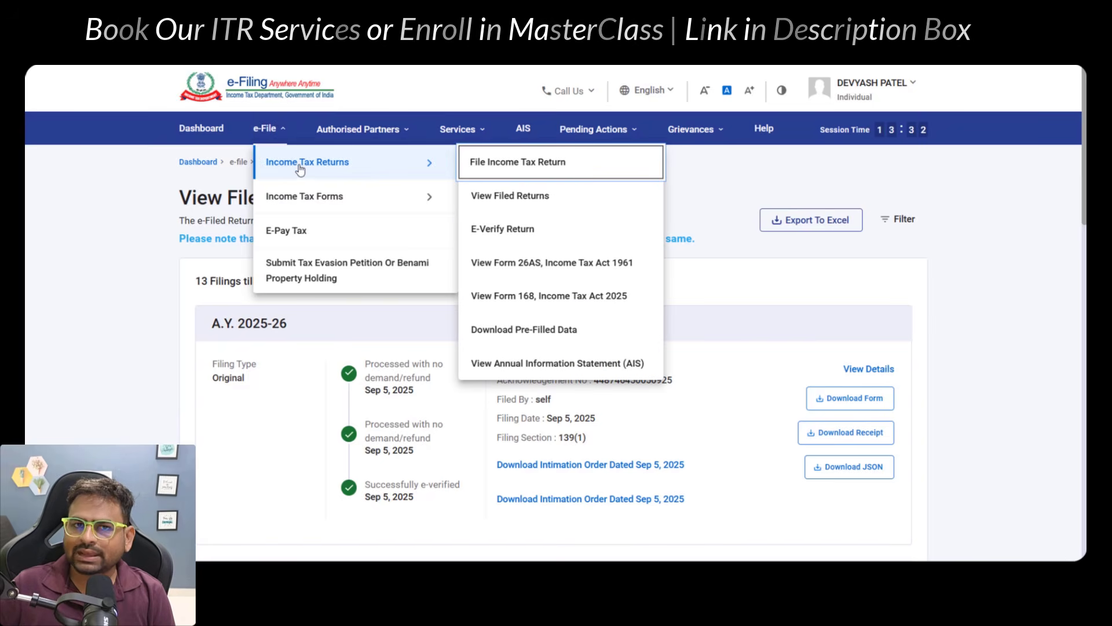
left_click(539, 164)
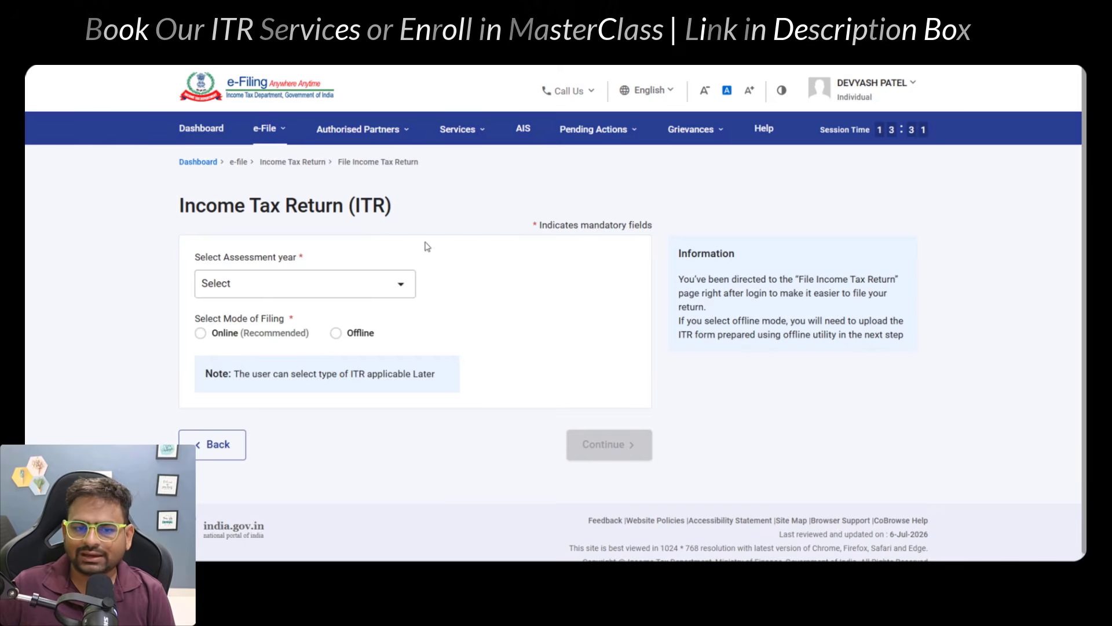
Step: Select assessment year 2026-27 (Current A.Y.) with the online mode of filing and continue to the status selection
left_click(302, 295)
left_click(255, 343)
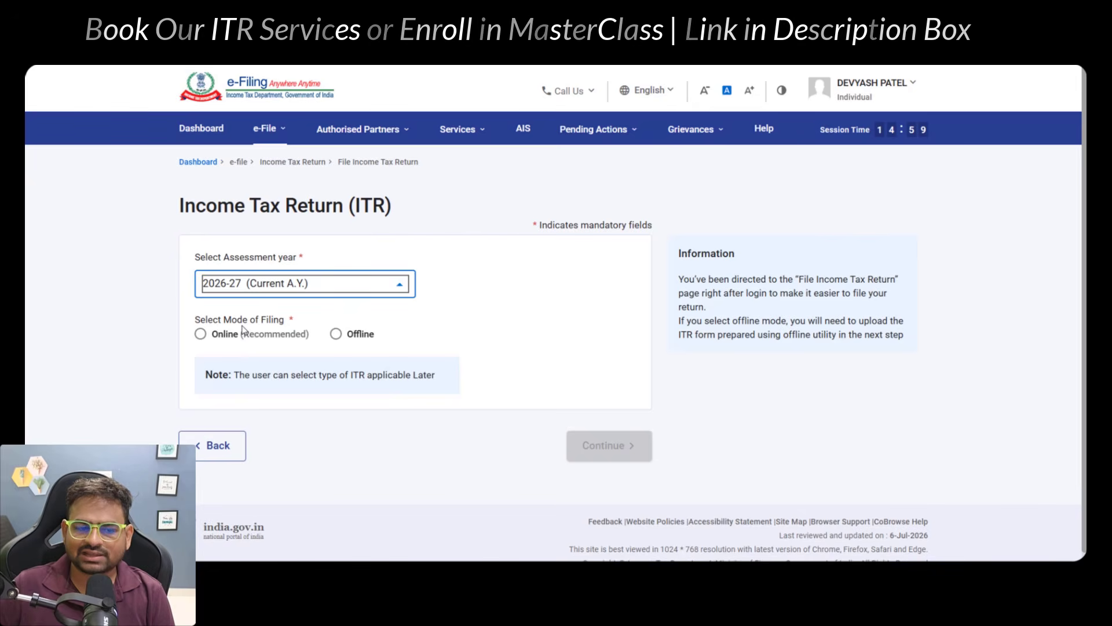
left_click(238, 336)
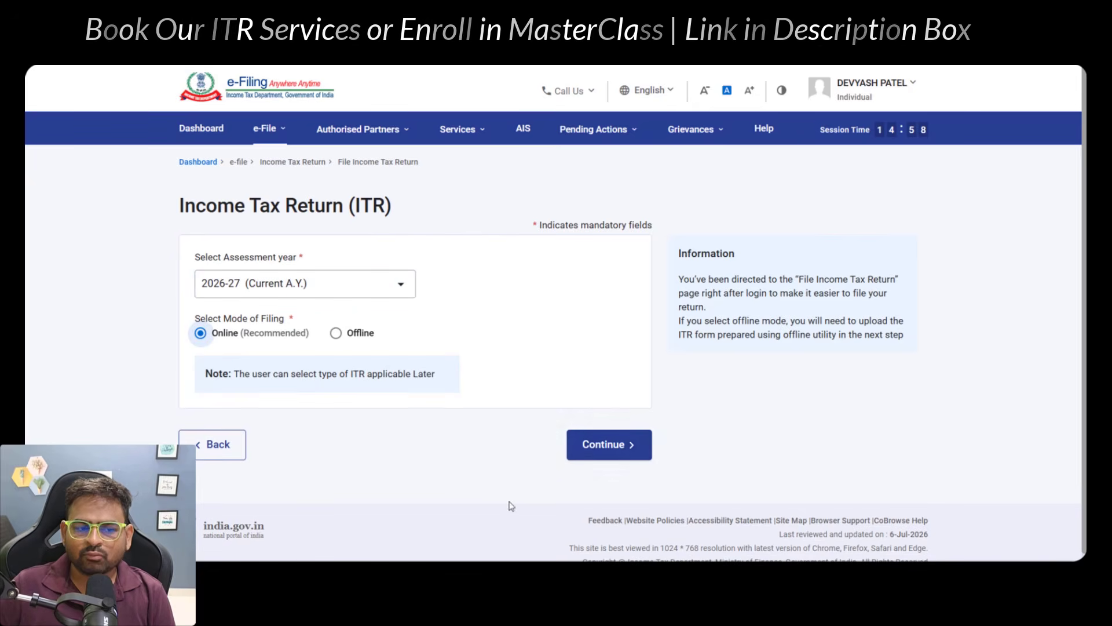
left_click(624, 456)
left_click(823, 480)
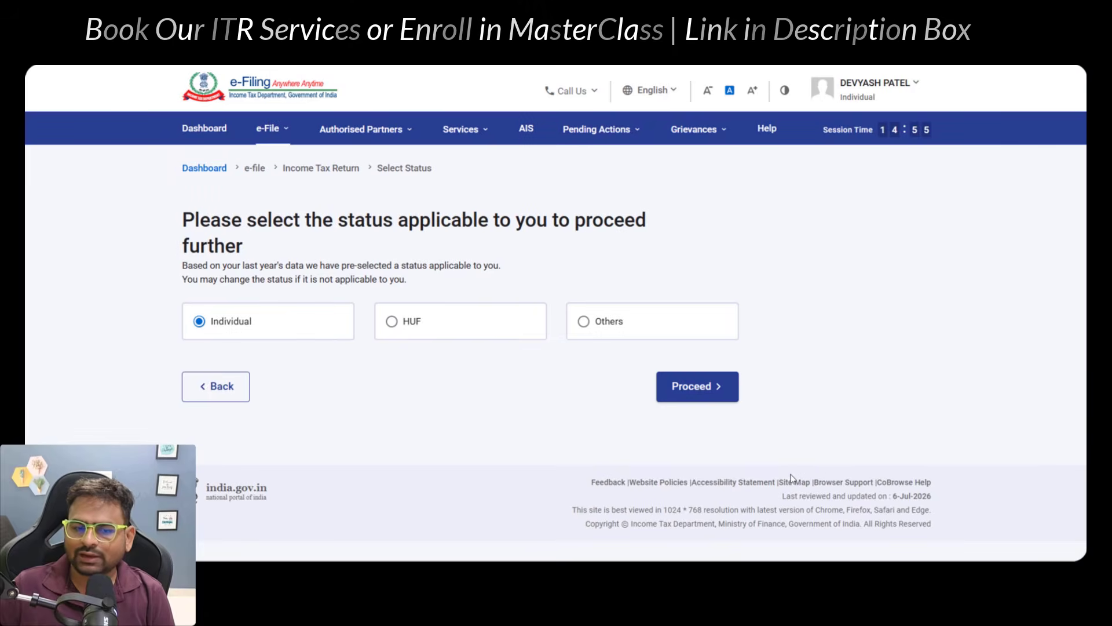
Step: Proceed with the Individual status and the ITR-1 form, accept the tax regime notice and get started on the return
left_click(701, 388)
left_click(559, 315)
left_click(526, 365)
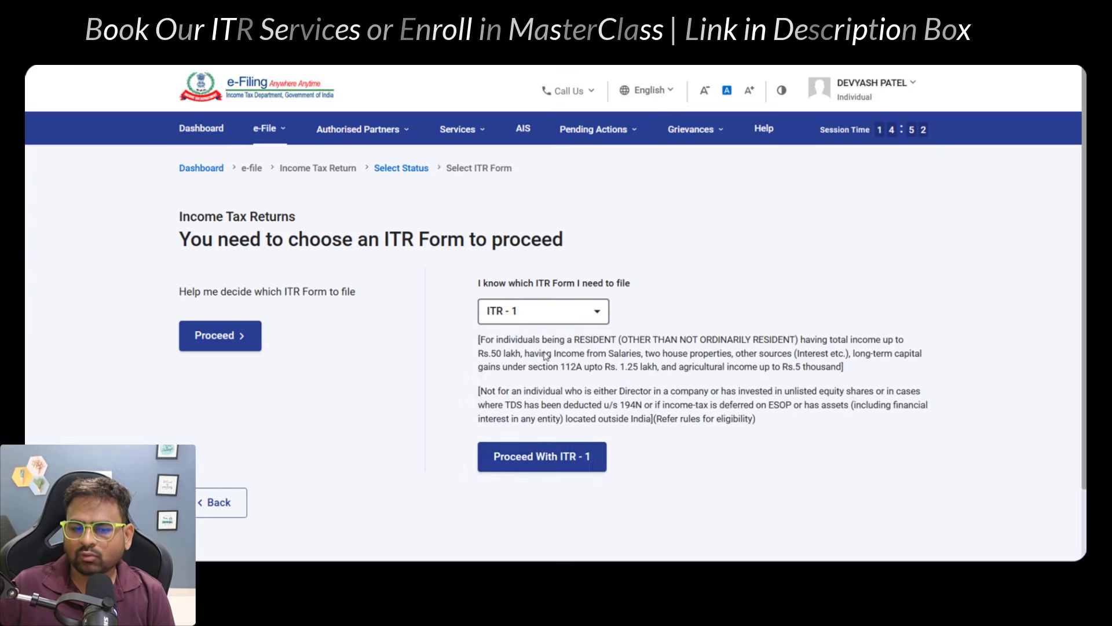
left_click(553, 456)
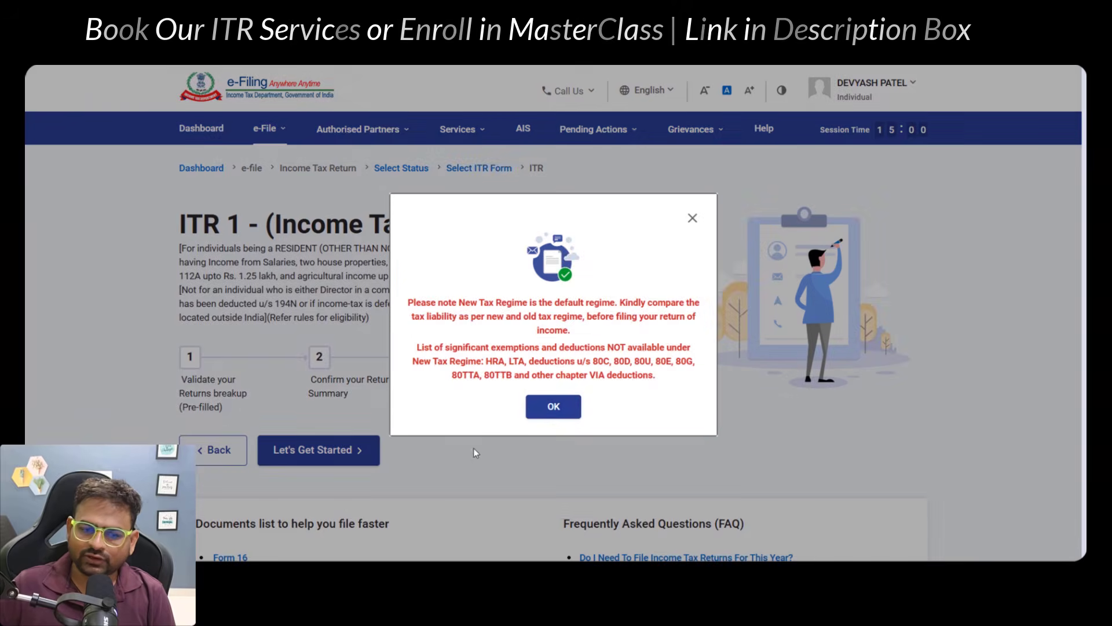
left_click(557, 406)
left_click(333, 456)
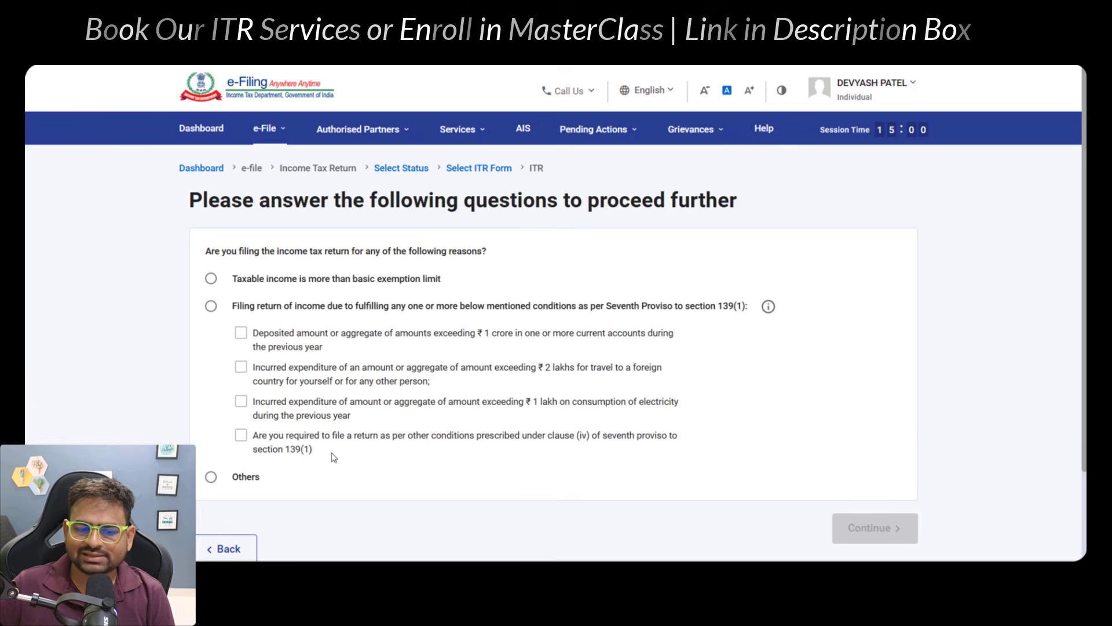
Step: Give Others as the reason for filing the return and continue to the return summary
left_click_drag(211, 250, 427, 248)
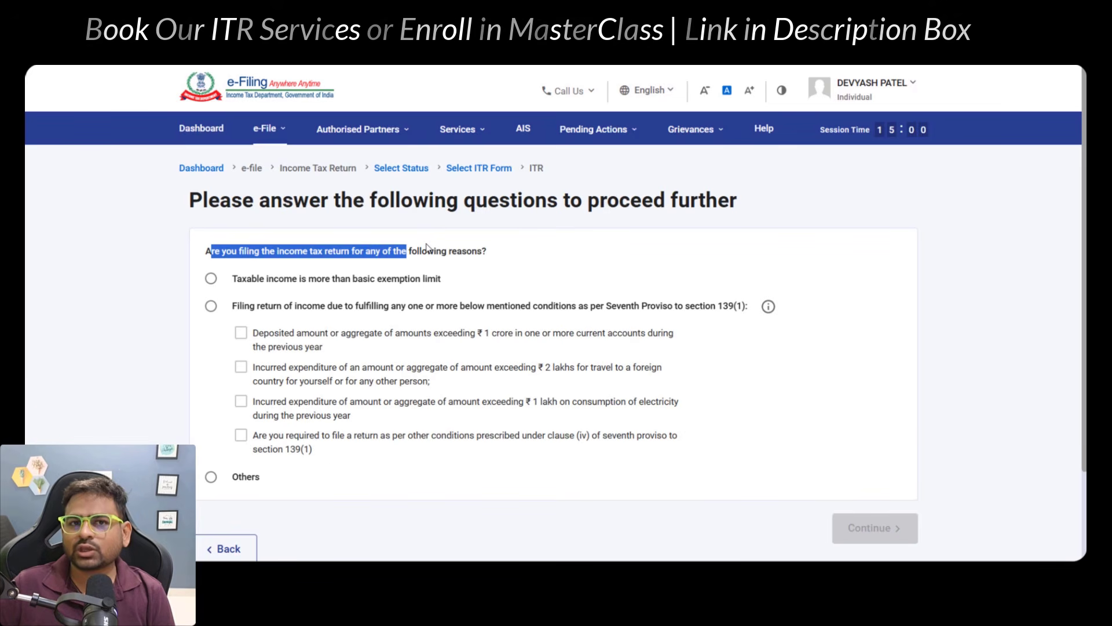
left_click(211, 476)
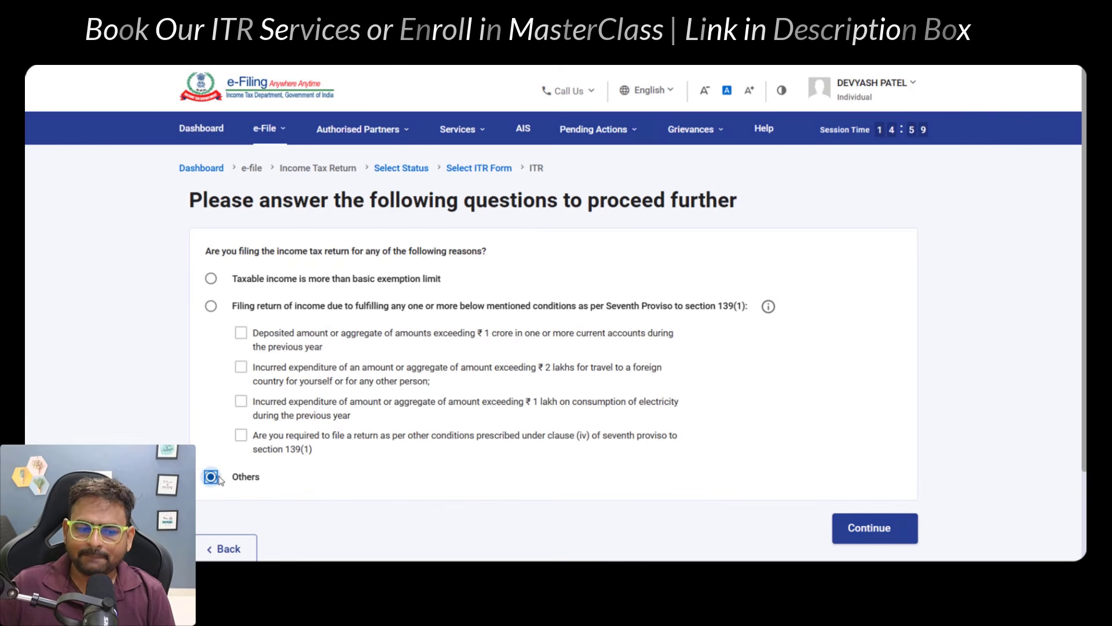
left_click_drag(238, 477, 260, 477)
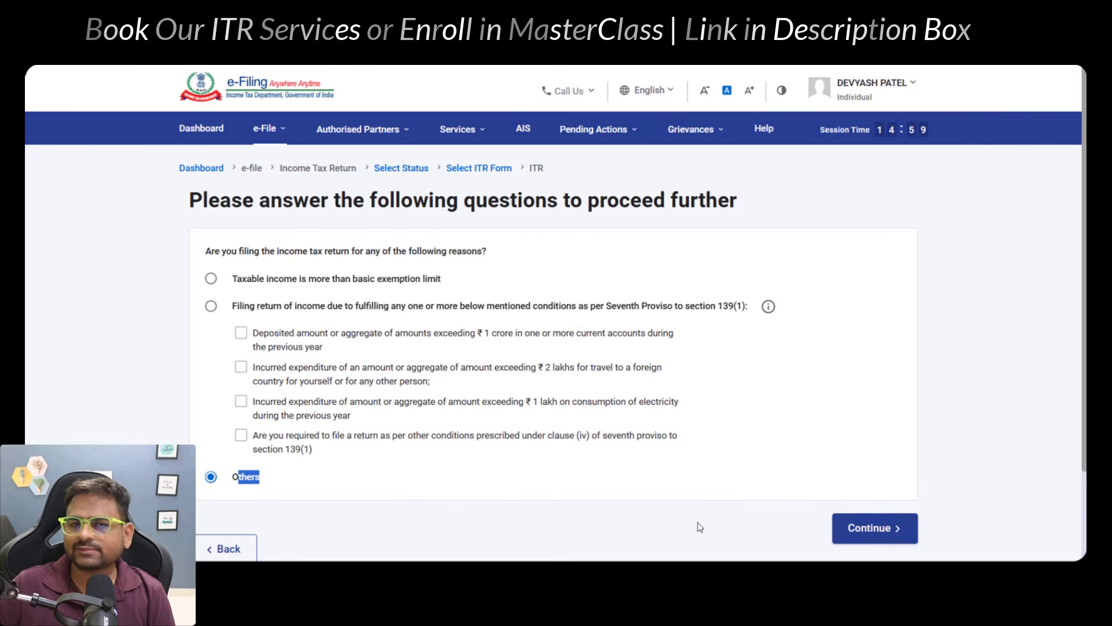
left_click(880, 528)
left_click(553, 412)
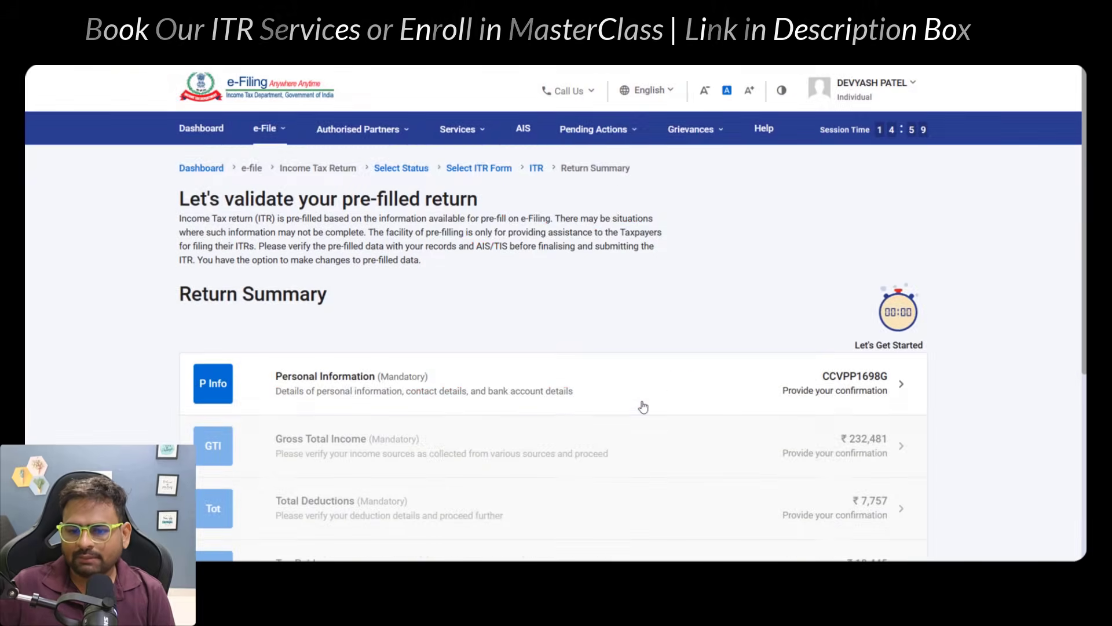
Step: Look over the return summary sections and open Personal Information
scroll(682, 375, "down", 5)
scroll(687, 296, "up", 2)
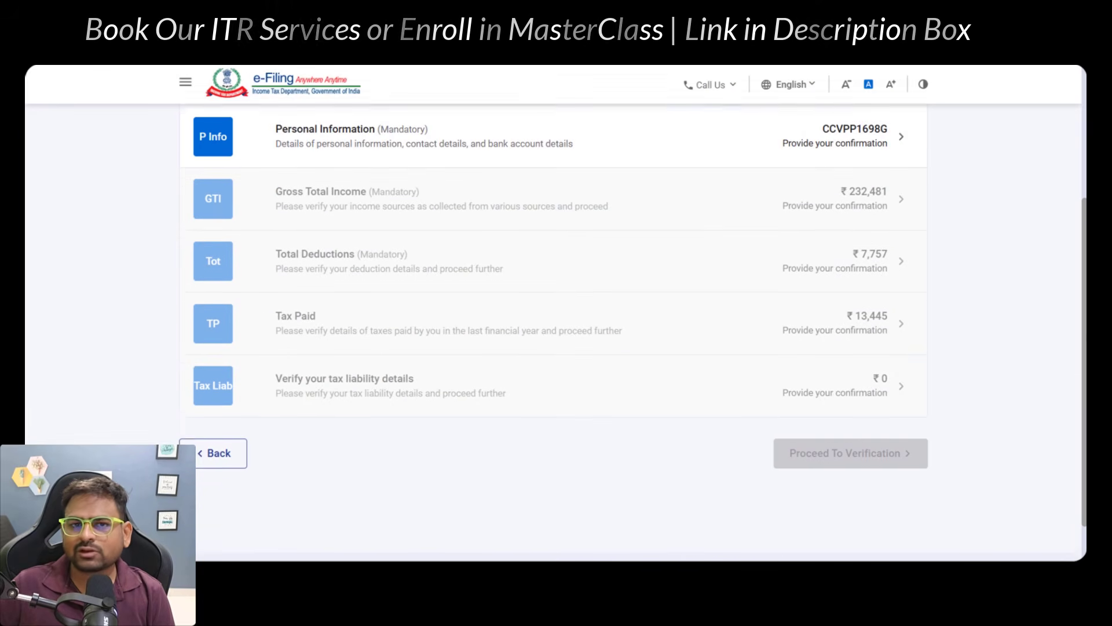
scroll(958, 281, "down", 2)
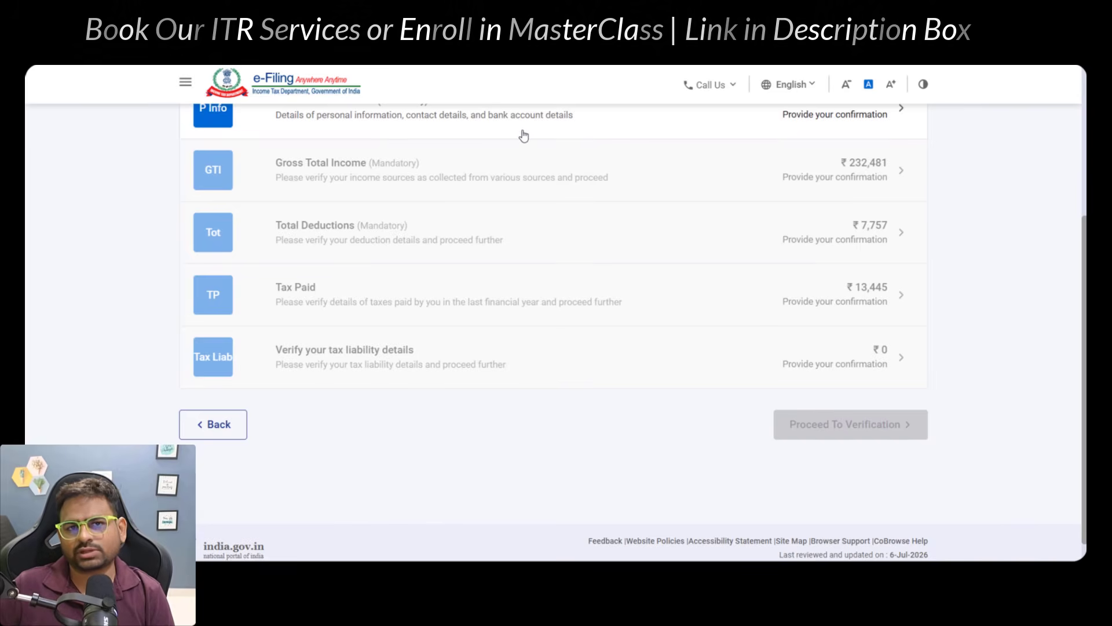
left_click(522, 133)
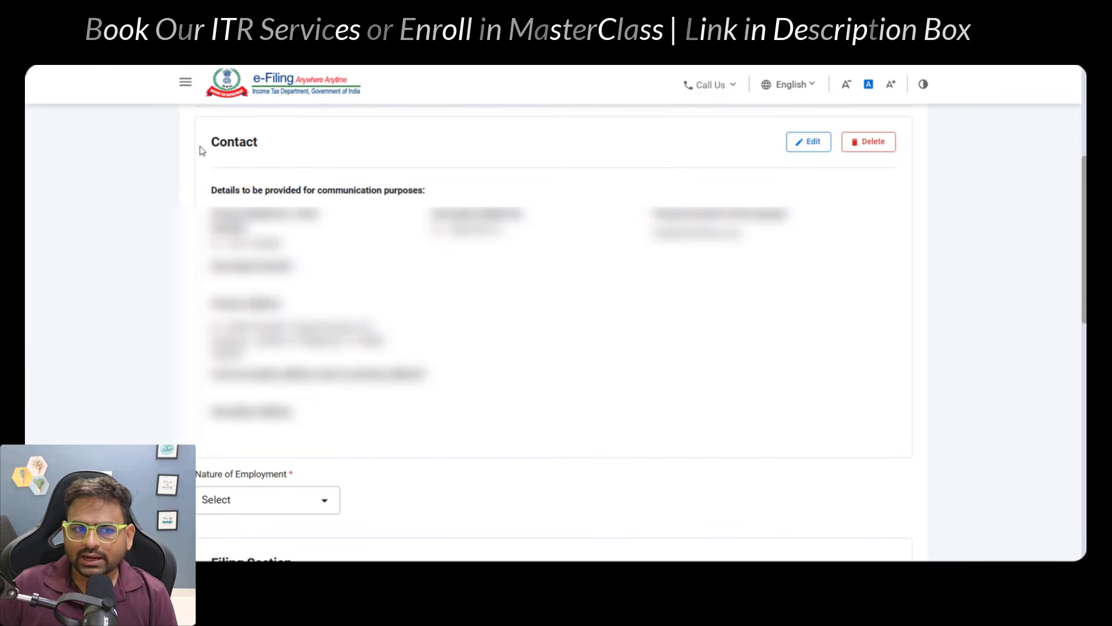
Step: Edit the contact details and mark the secondary address as the same as the primary address
left_click_drag(203, 150, 314, 151)
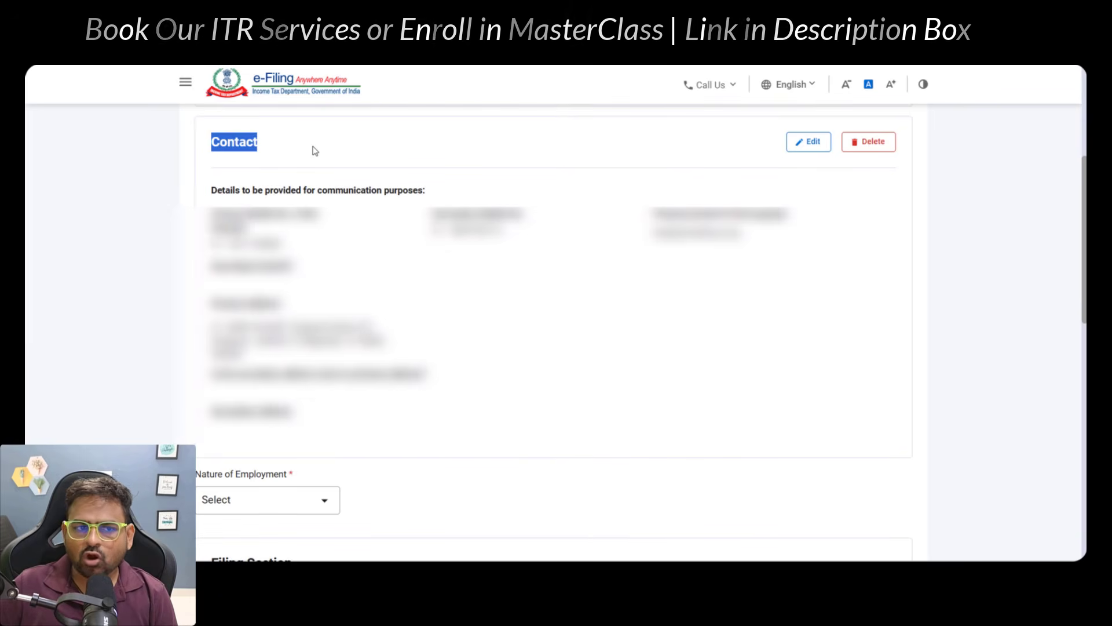
left_click(815, 149)
left_click_drag(205, 139, 326, 145)
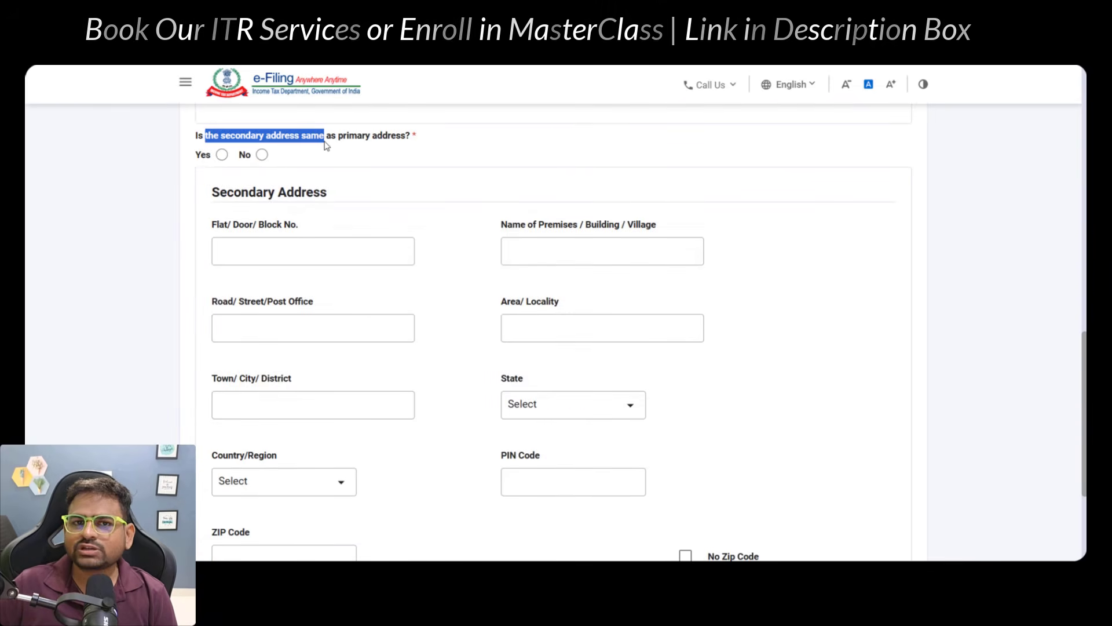
left_click(222, 156)
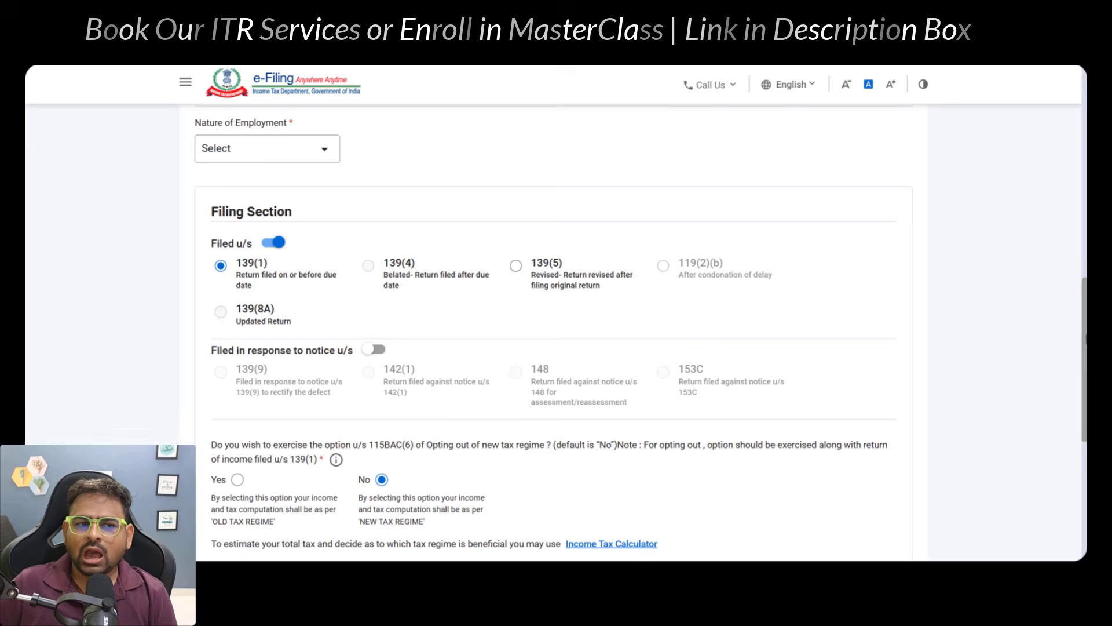
Step: Set the nature of employment to Others
left_click_drag(200, 122, 333, 135)
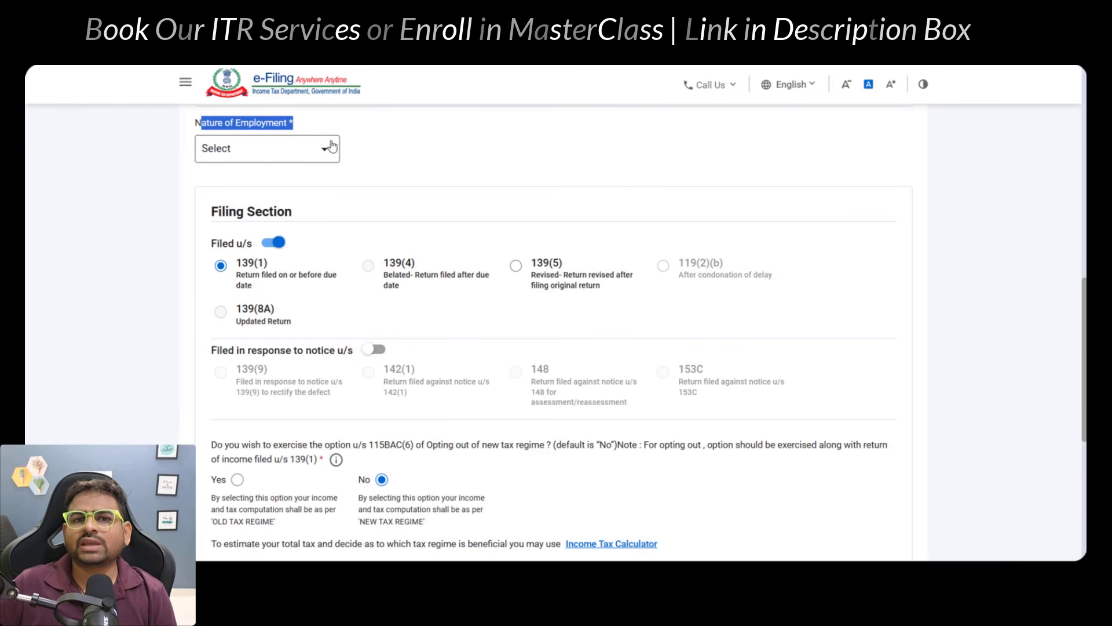
left_click(301, 146)
scroll(258, 238, "down", 2)
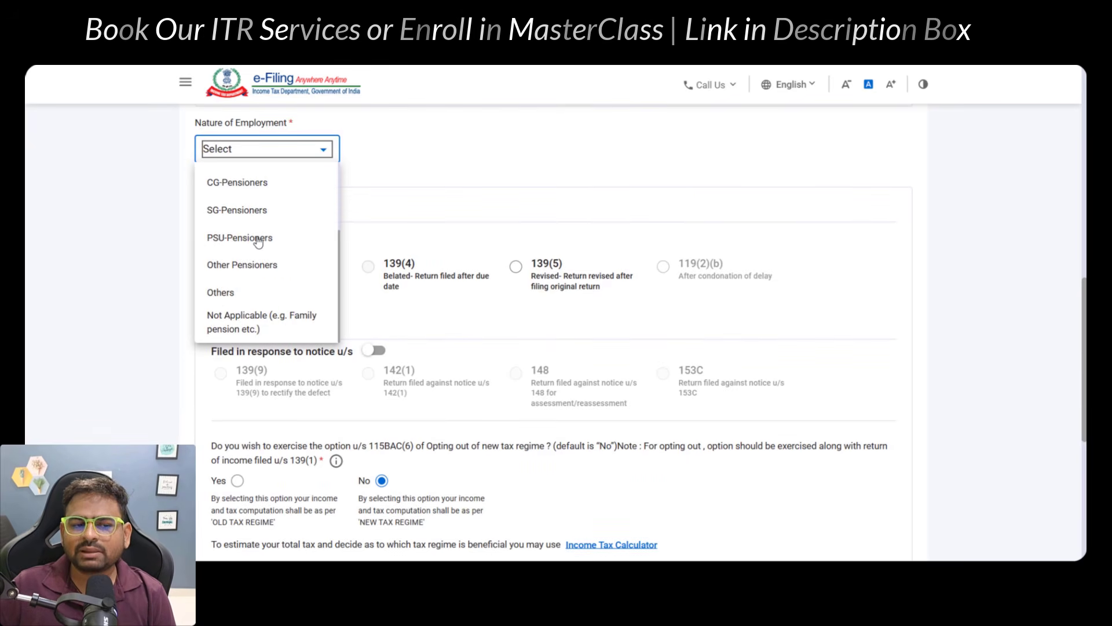
left_click(248, 293)
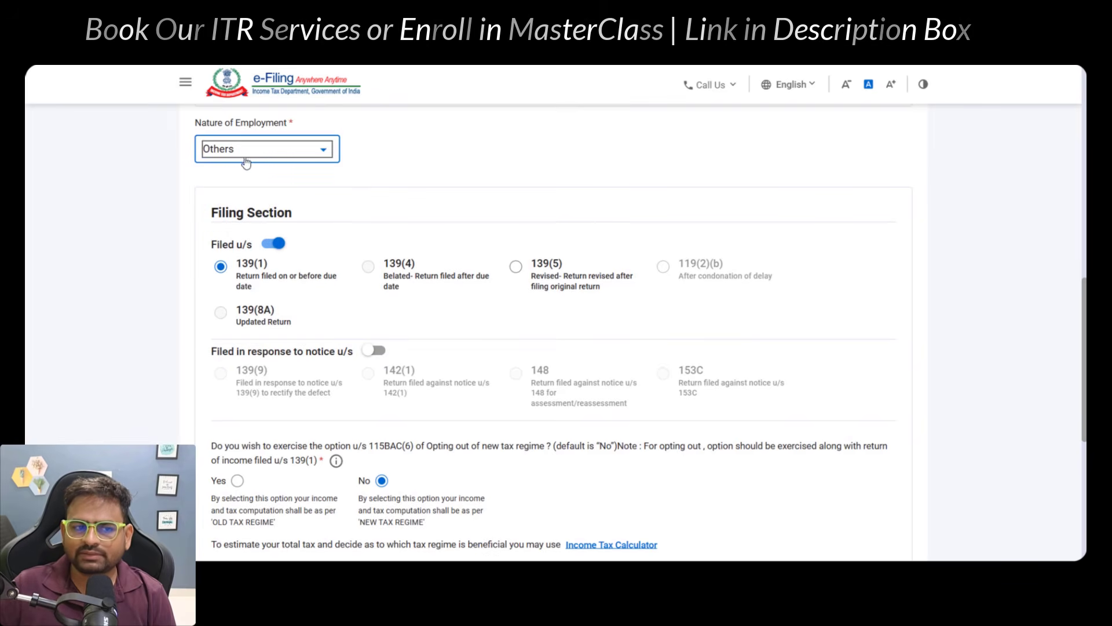
left_click(277, 159)
scroll(261, 267, "up", 1)
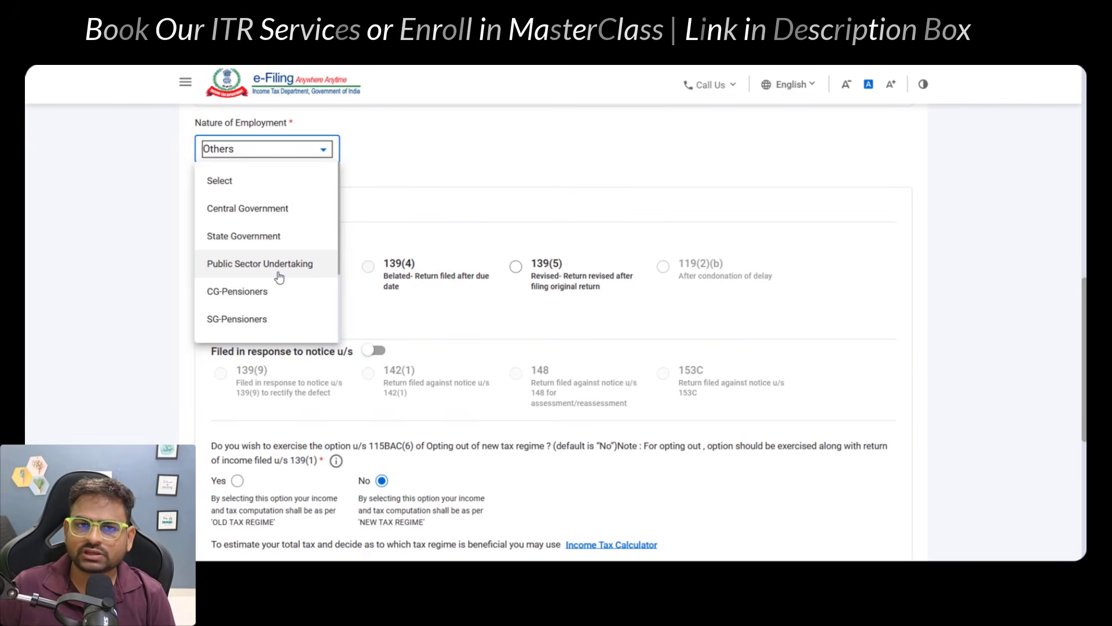
scroll(277, 281, "down", 3)
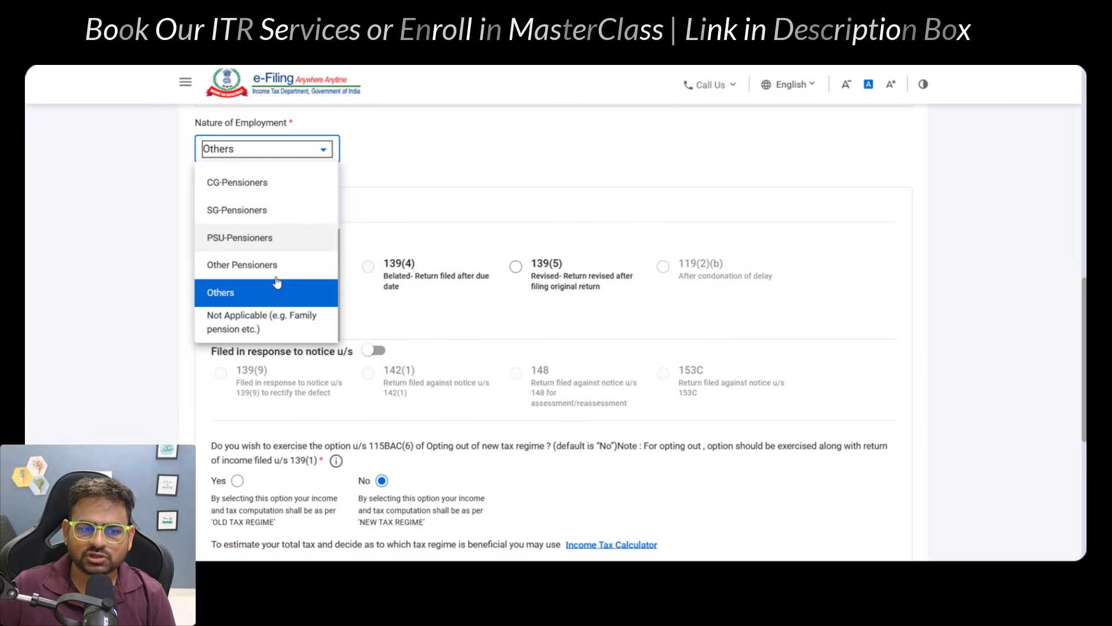
left_click(248, 293)
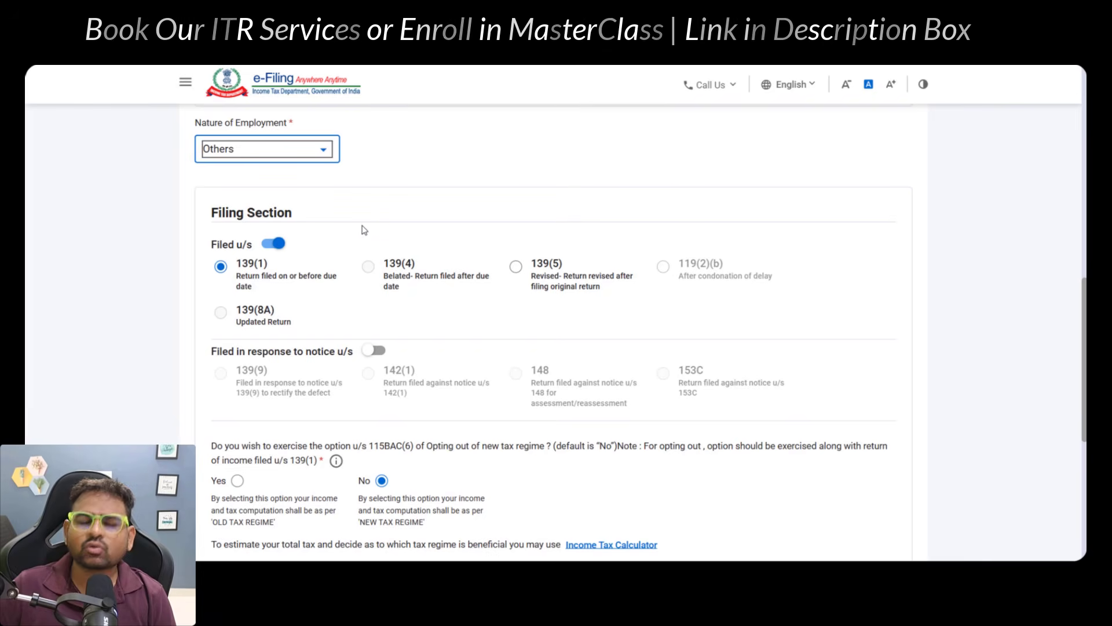
Step: Examine the 139(1) filing section and the section 115BAC(6) question on opting out of the new tax regime
scroll(358, 246, "down", 4)
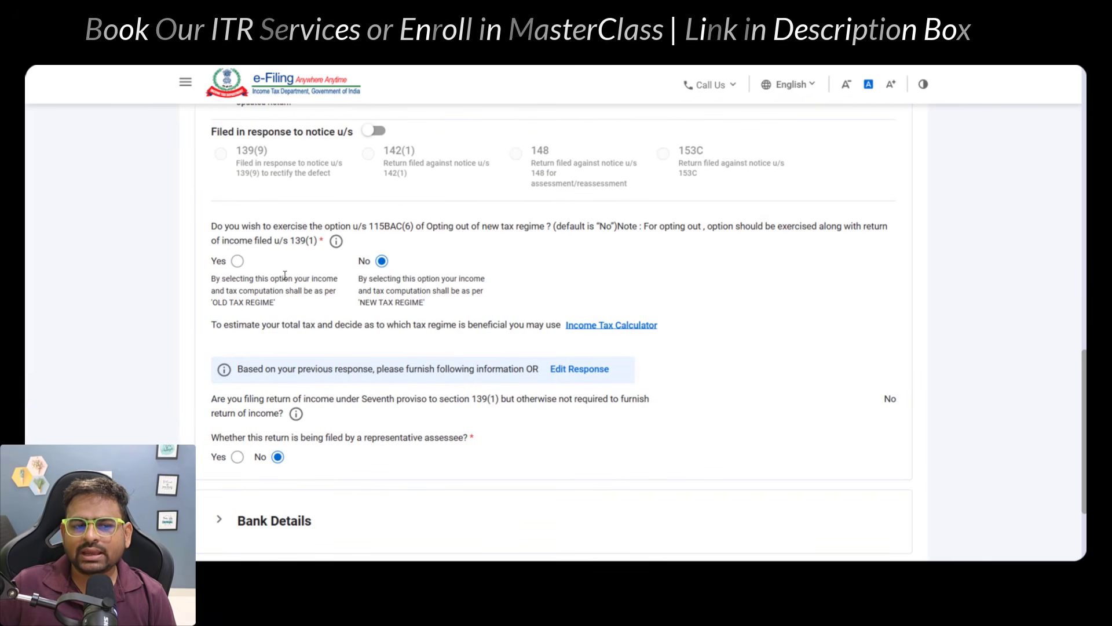
scroll(249, 226, "up", 4)
left_click_drag(248, 242, 320, 281)
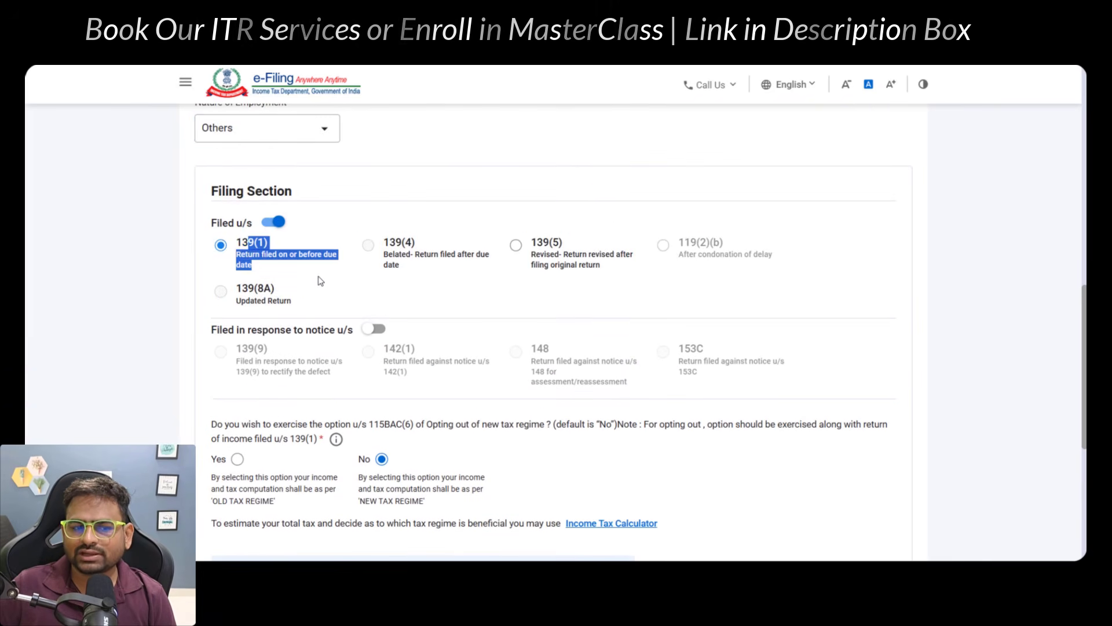
scroll(317, 282, "down", 4)
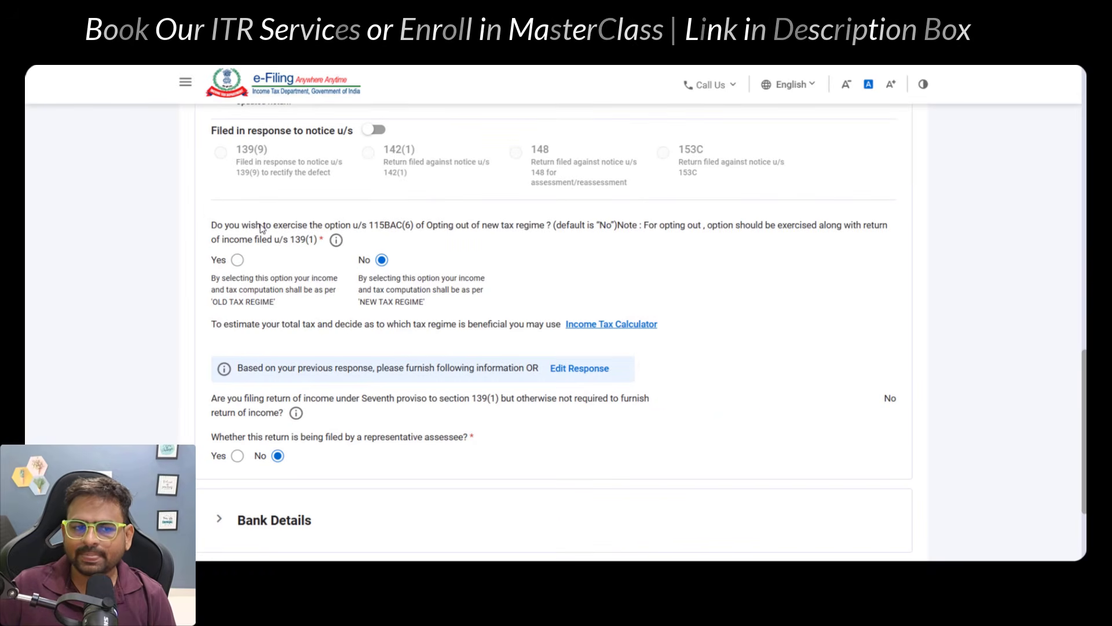
left_click_drag(271, 226, 311, 249)
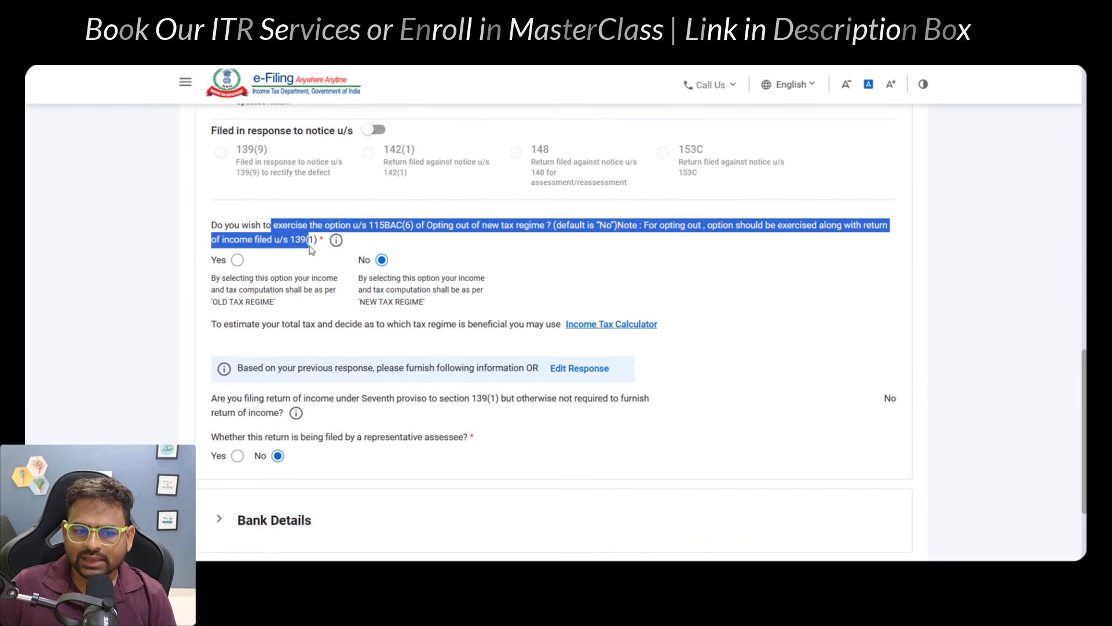
triple_click(406, 296)
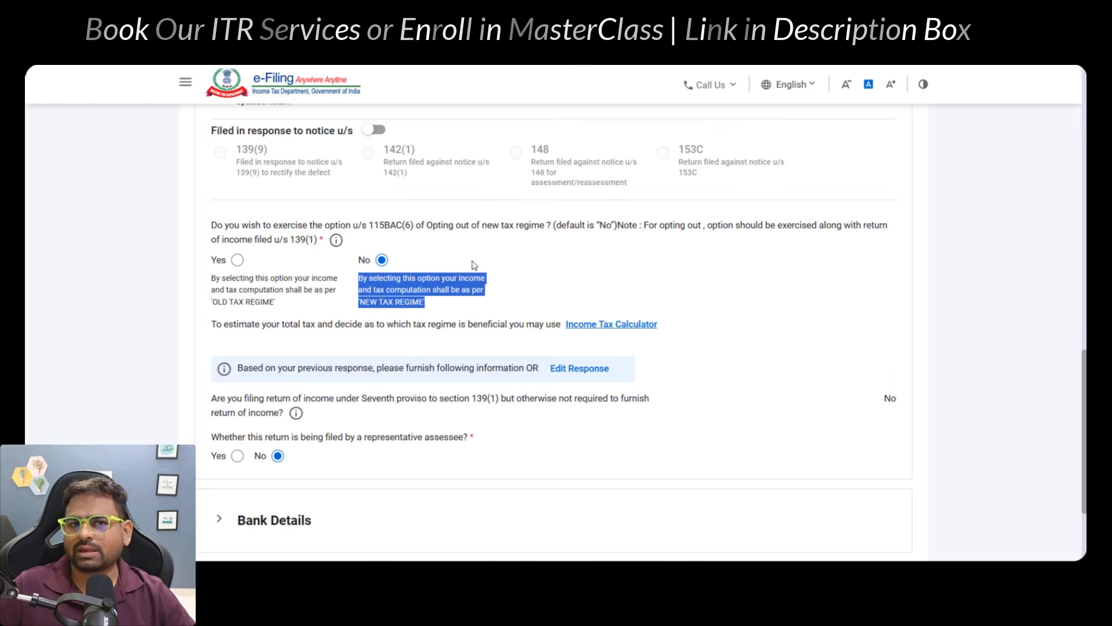
left_click_drag(363, 279, 419, 303)
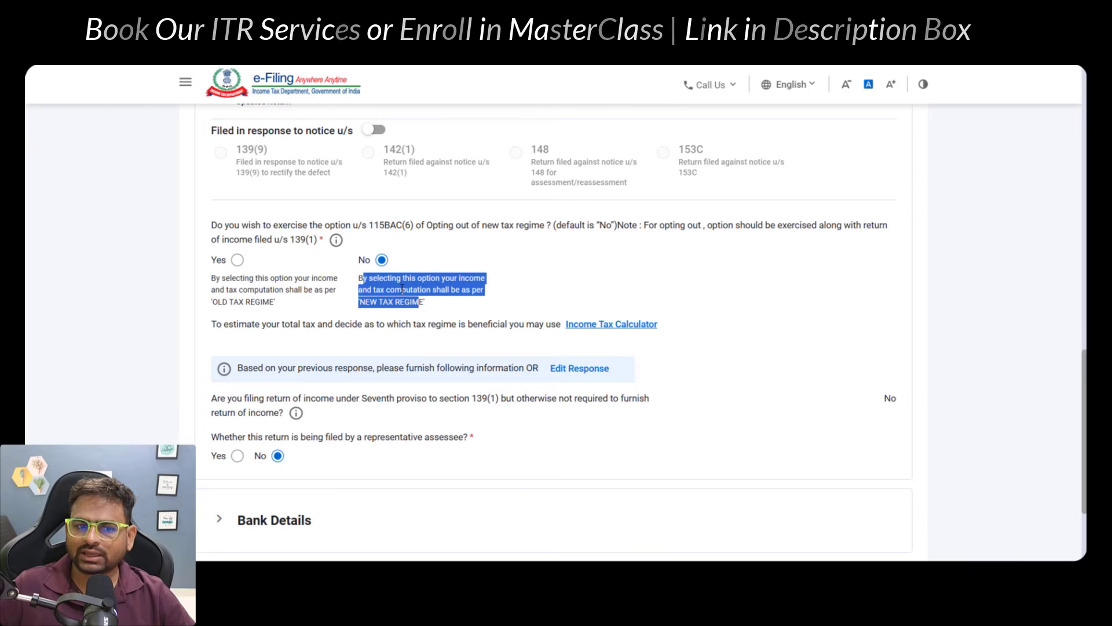
triple_click(403, 288)
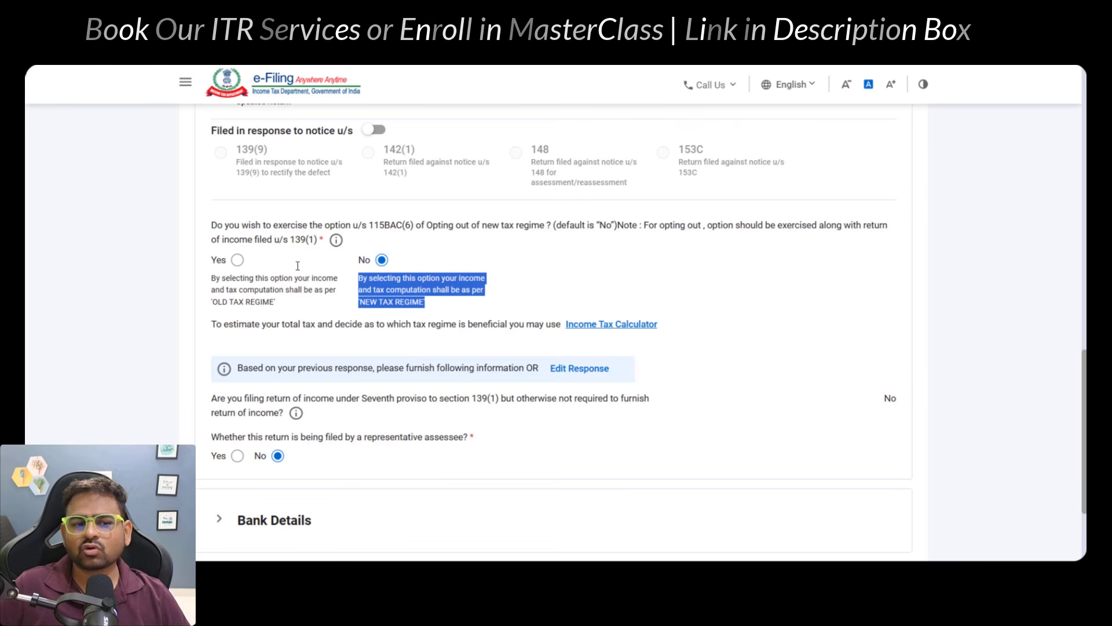
Step: Try answering Yes to opting out of the new tax regime, and return the answer to No
left_click(237, 260)
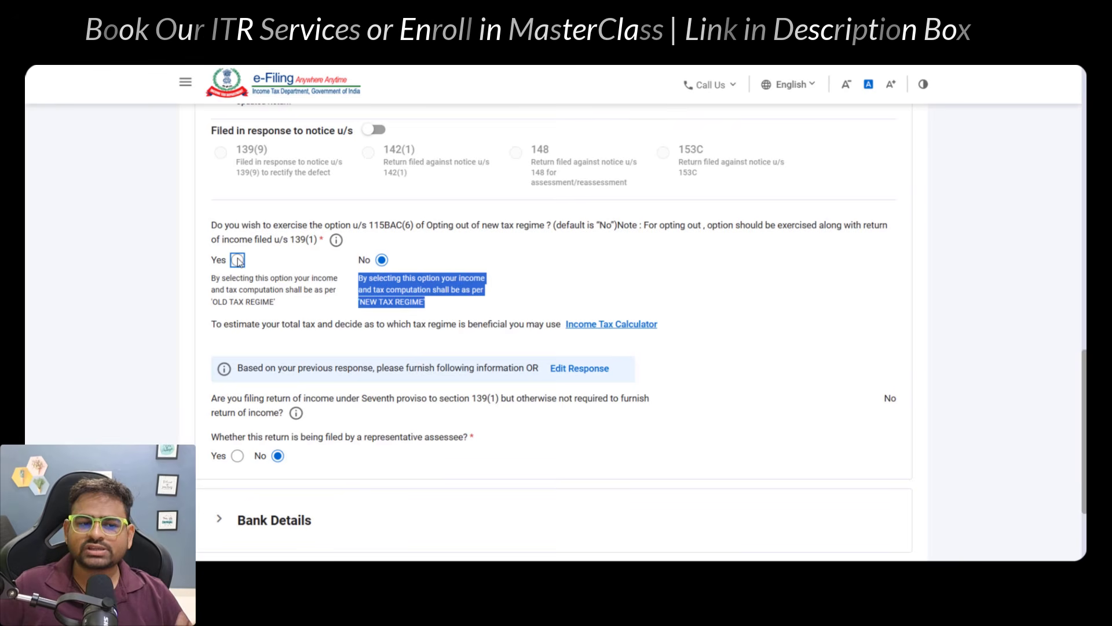
left_click(389, 262)
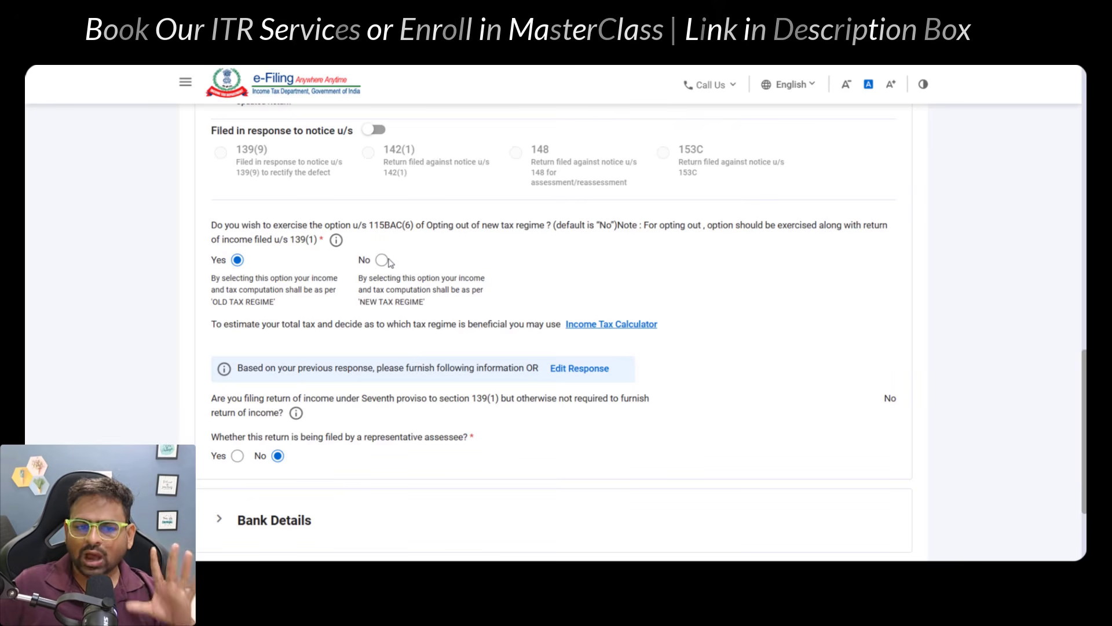
left_click(382, 260)
left_click(384, 290)
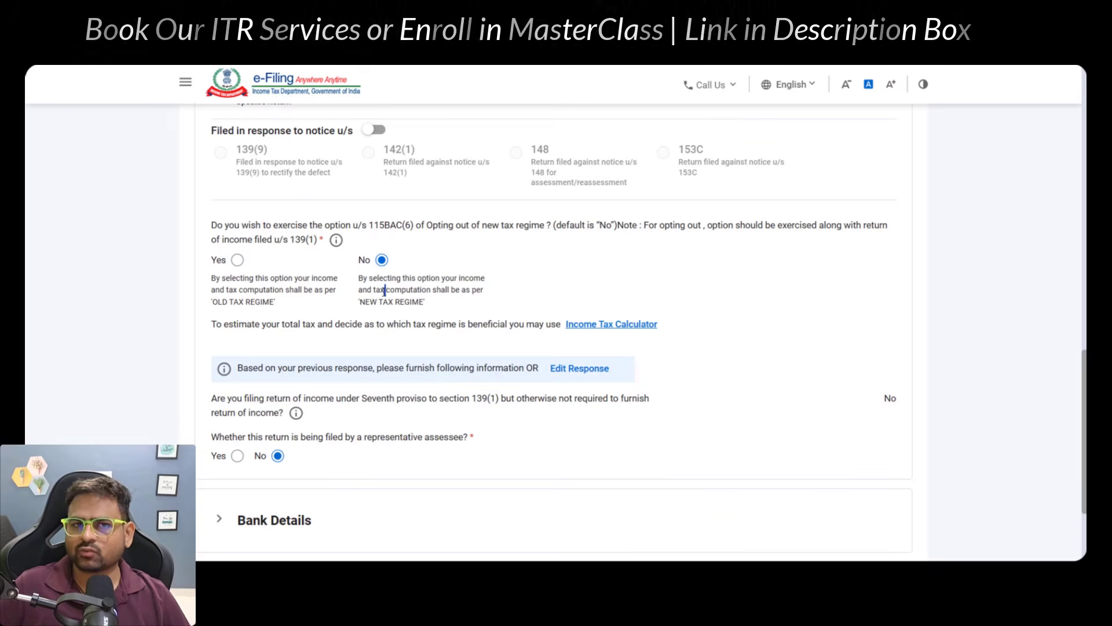
Step: Confirm the personal information section and open Gross Total Income for verification
scroll(264, 383, "down", 3)
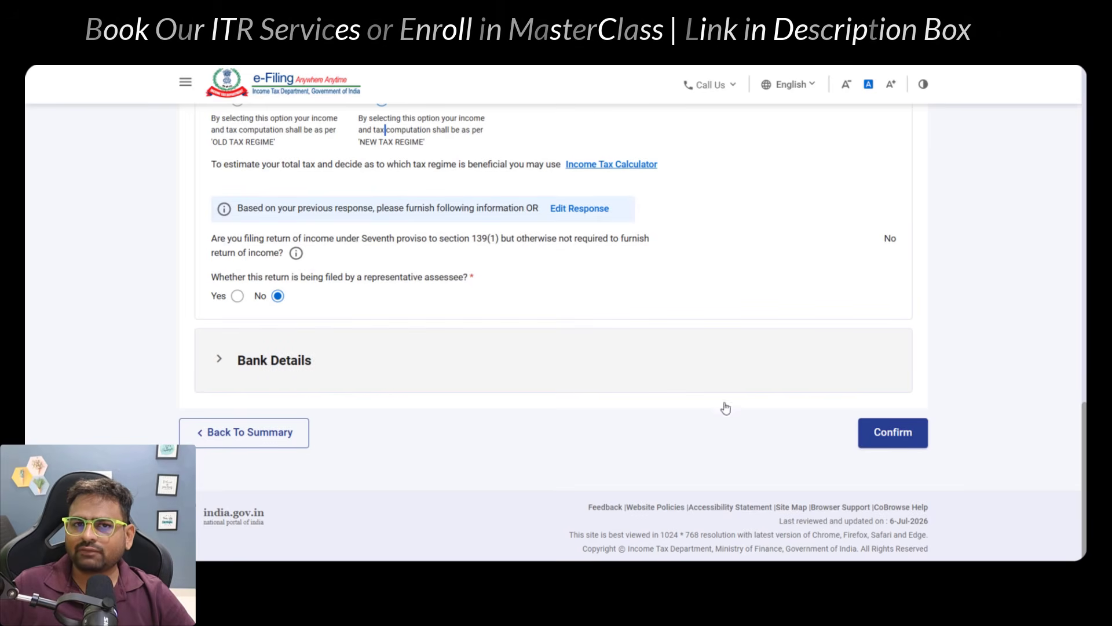
left_click(893, 434)
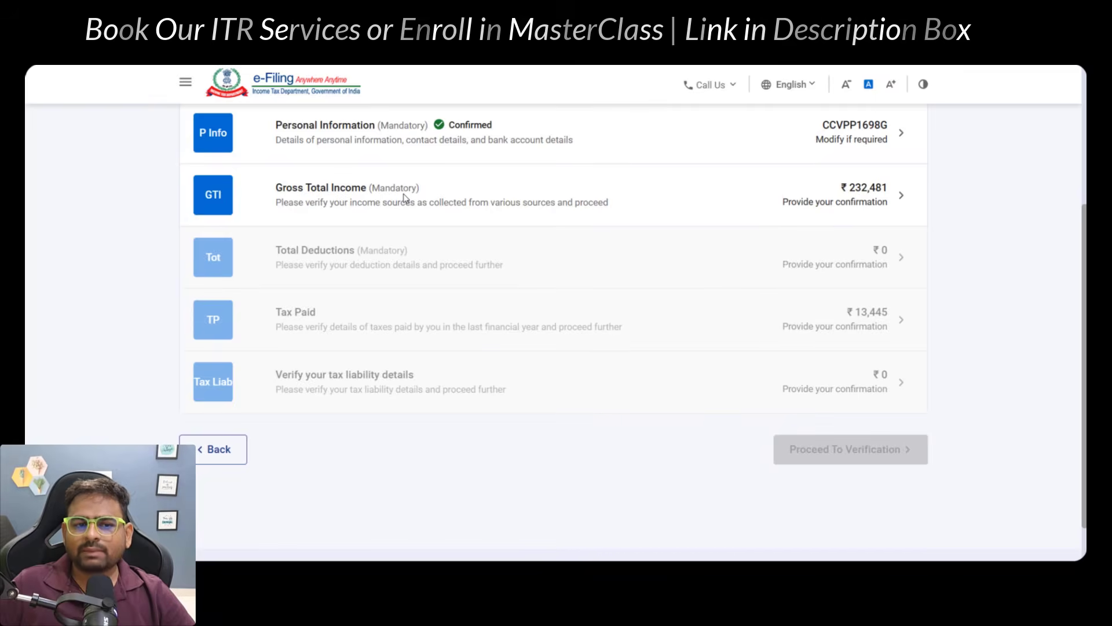
left_click(406, 198)
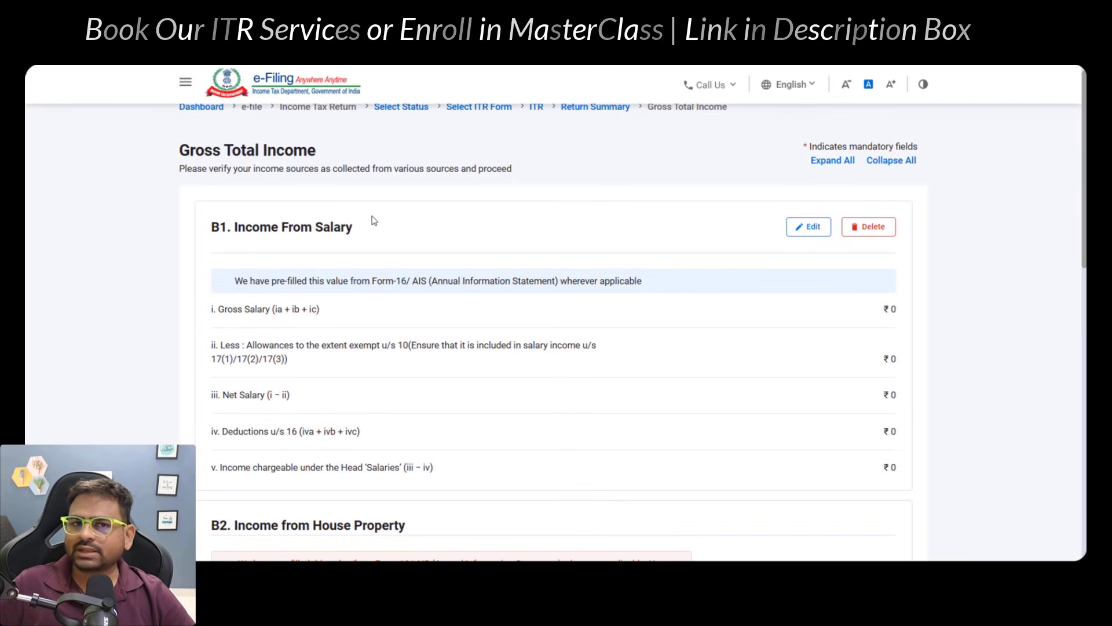
Step: Open the B1 Income From Salary section for editing and go to the salary as per section 17(1) field
left_click_drag(354, 232, 340, 235)
left_click(338, 236)
triple_click(337, 235)
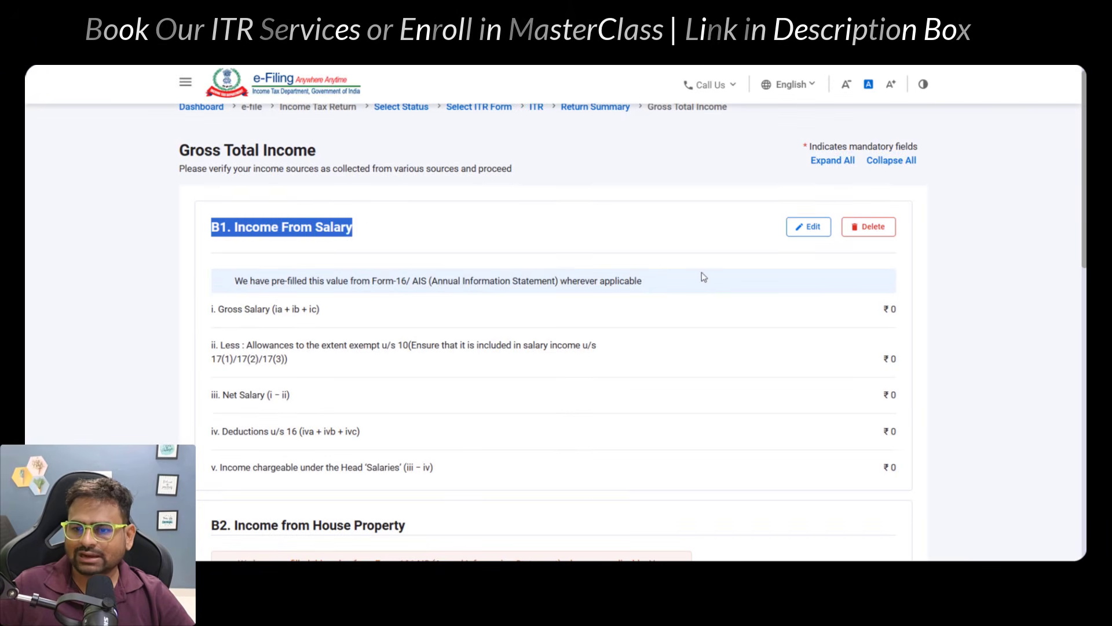
left_click(823, 235)
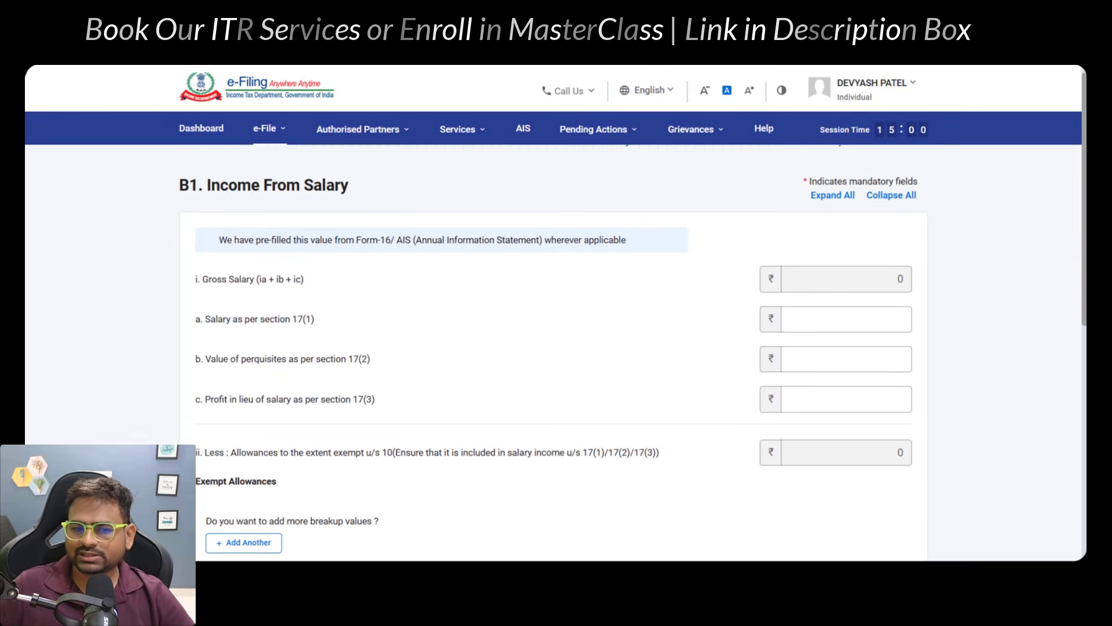
scroll(372, 250, "down", 1)
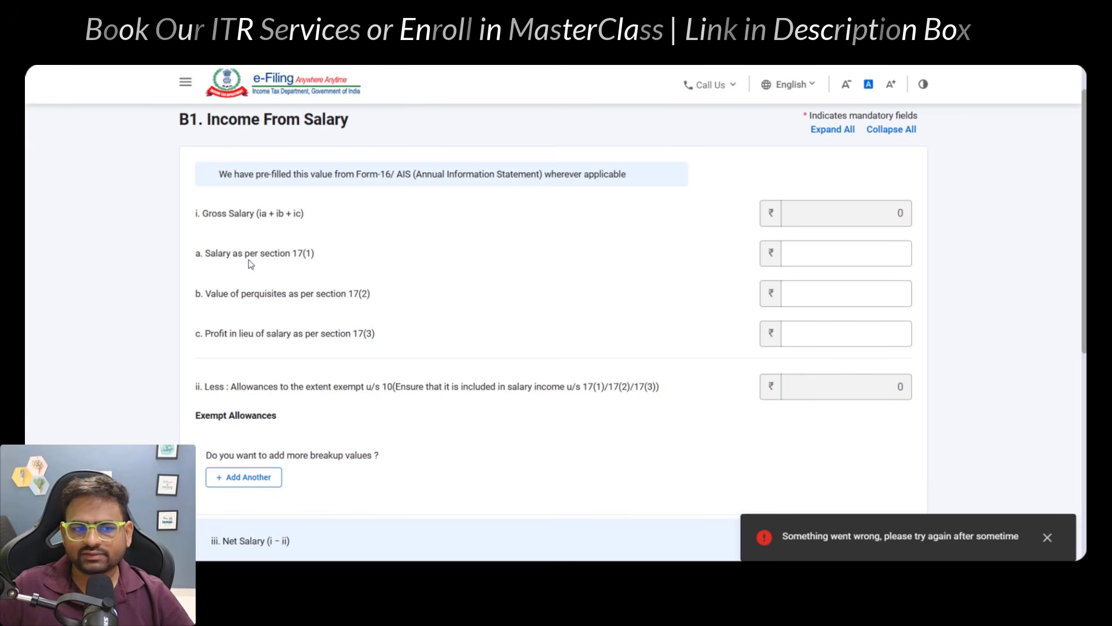
left_click_drag(213, 259, 311, 266)
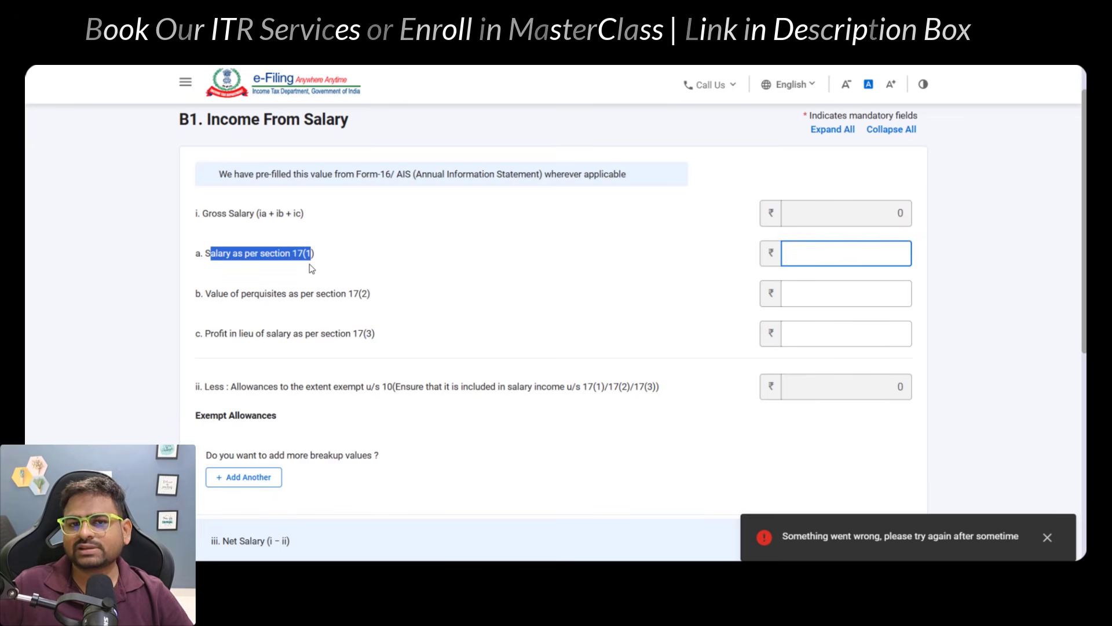
left_click(881, 258)
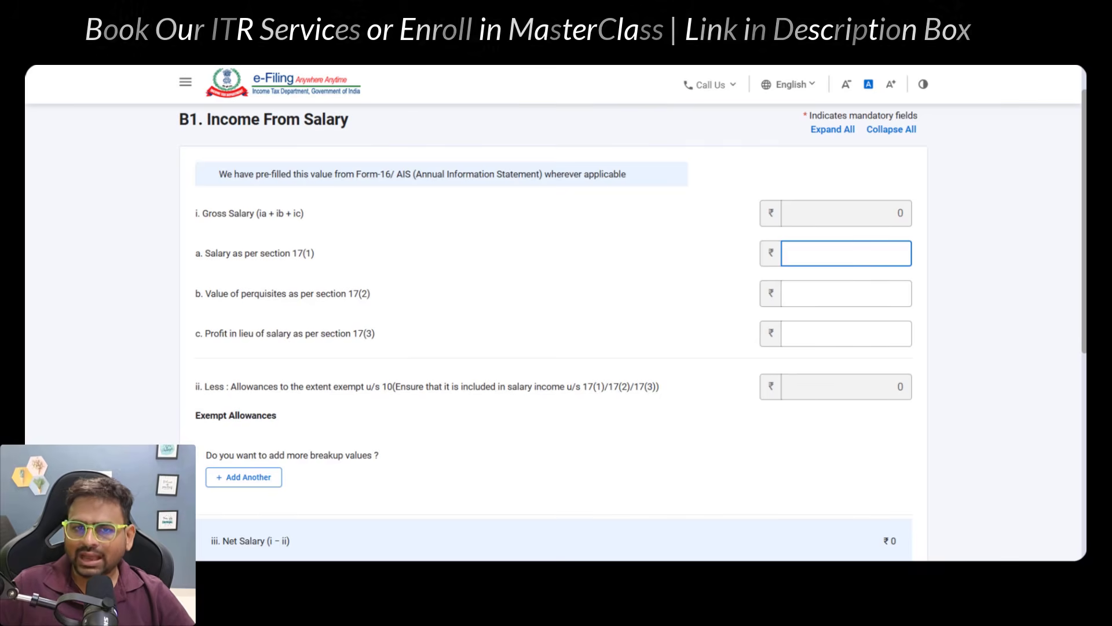
Step: Switch to the Form-16 PDF and check the section 17(1) salary and the total gross salary
left_click(406, 66)
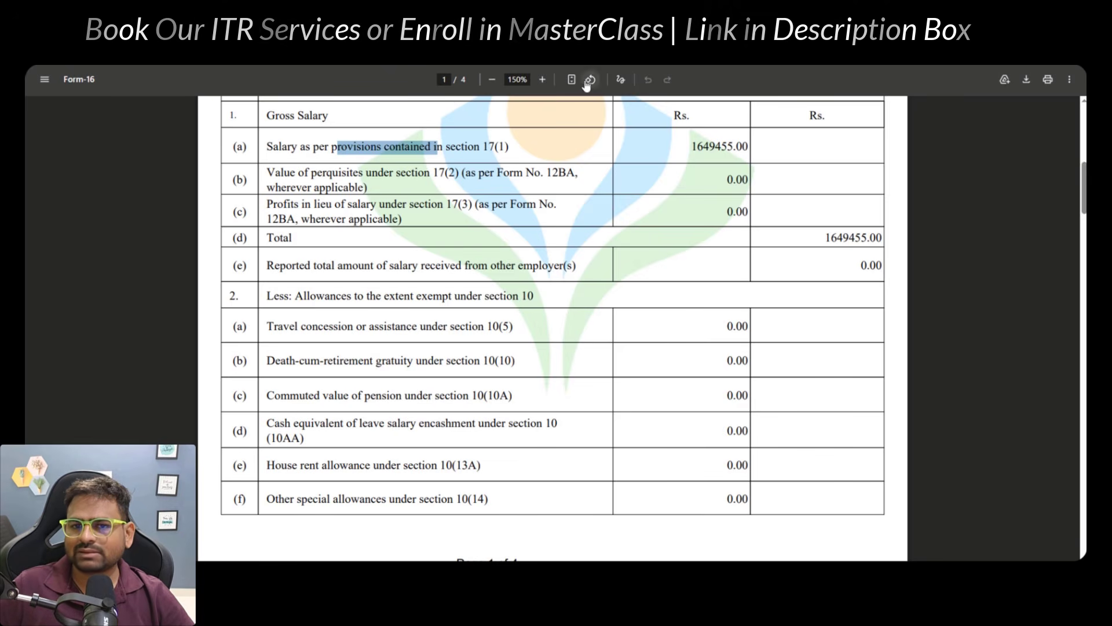
left_click(542, 80)
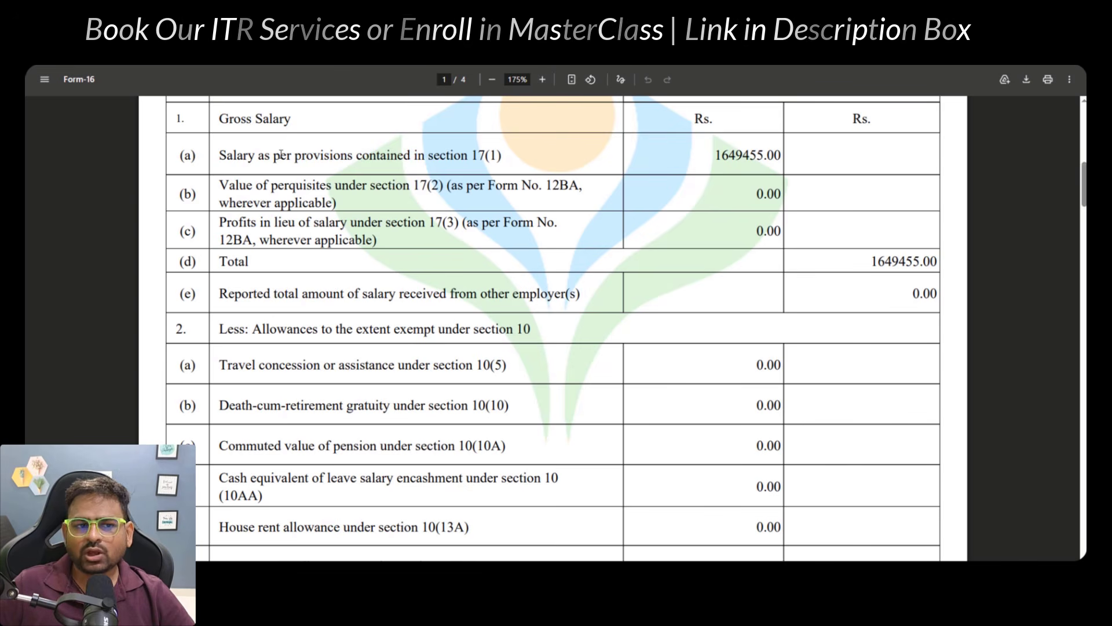
left_click_drag(258, 156, 610, 162)
left_click_drag(716, 156, 804, 158)
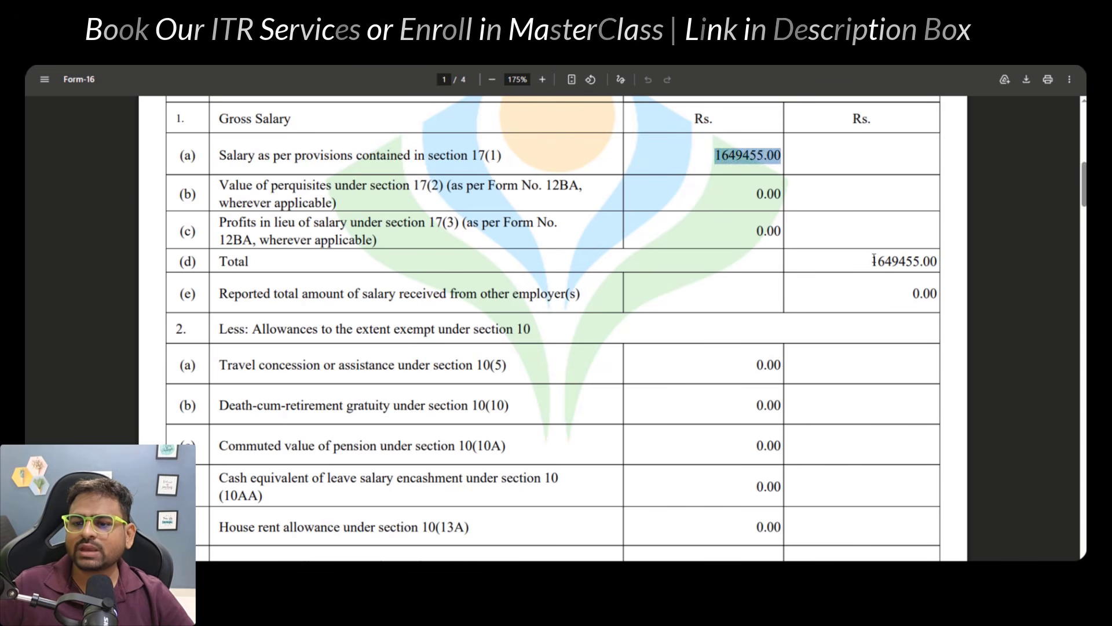
left_click_drag(873, 260, 943, 262)
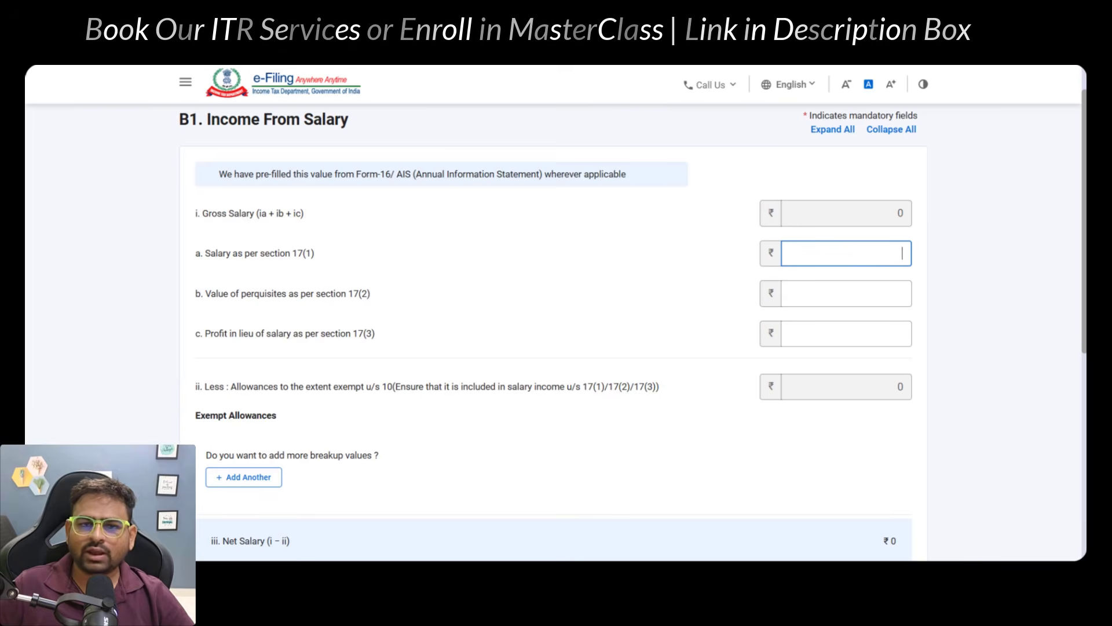
Step: Return to the e-filing form and set the salary as per section 17(1) to 800000
left_click(863, 255)
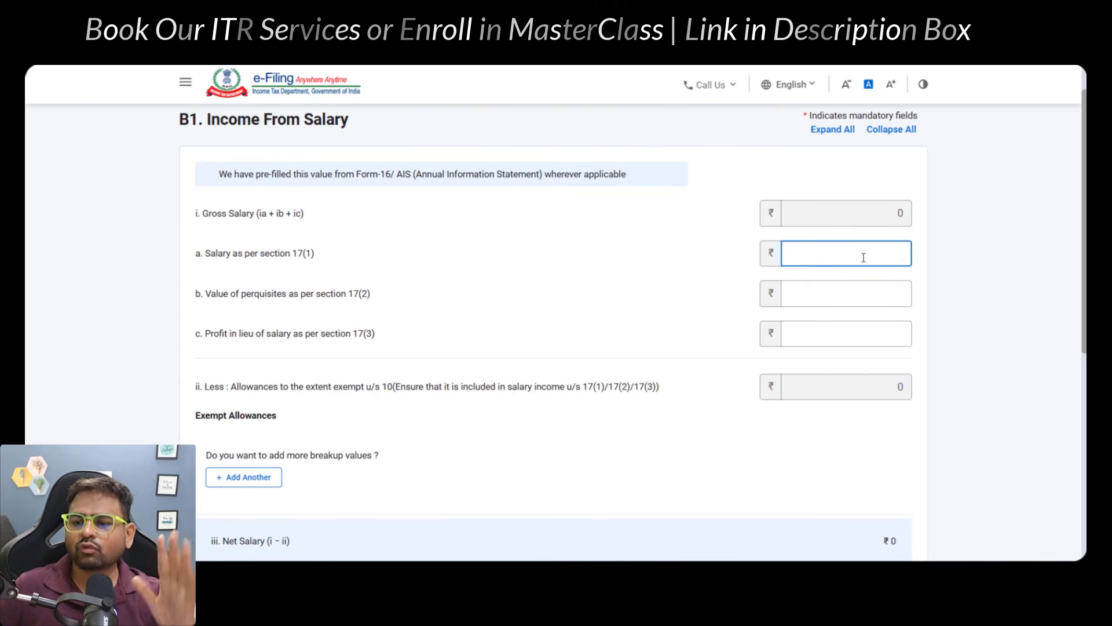
type("800000")
scroll(863, 257, "down", 2)
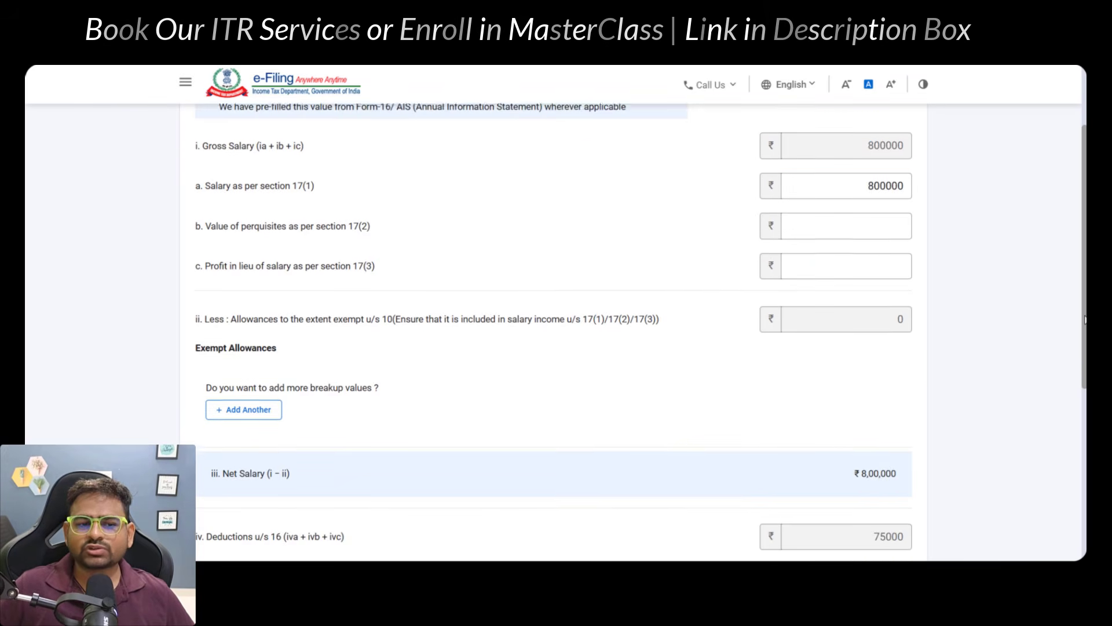
left_click_drag(223, 213, 404, 238)
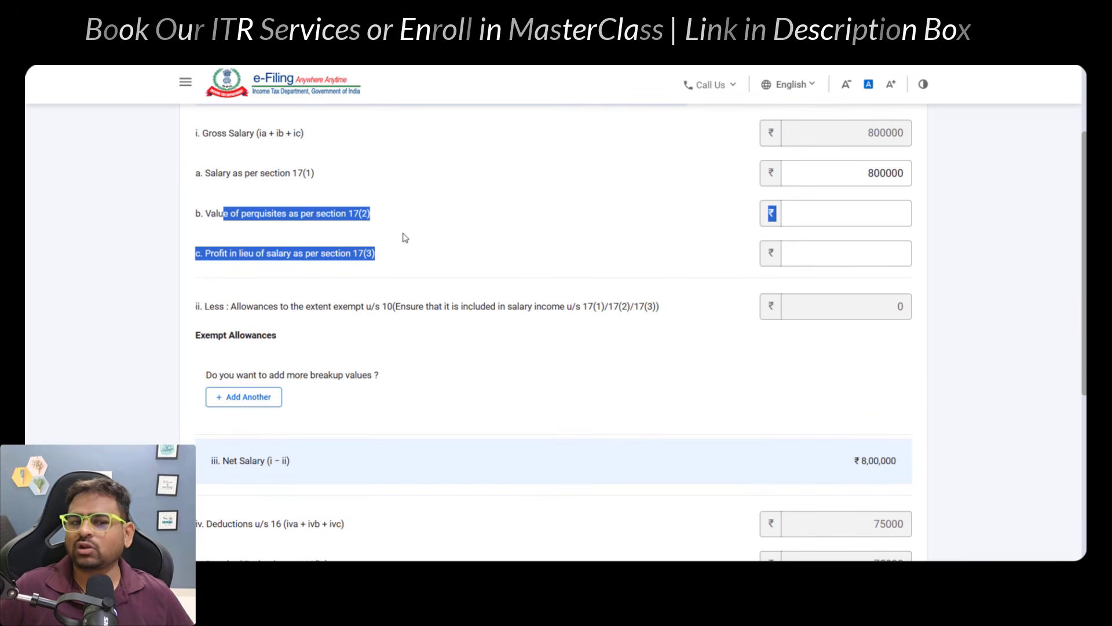
Step: Try adding an exempt allowance with the nature Sec 10(10)-Death-cum-retirement gratuity received
left_click_drag(194, 352, 273, 355)
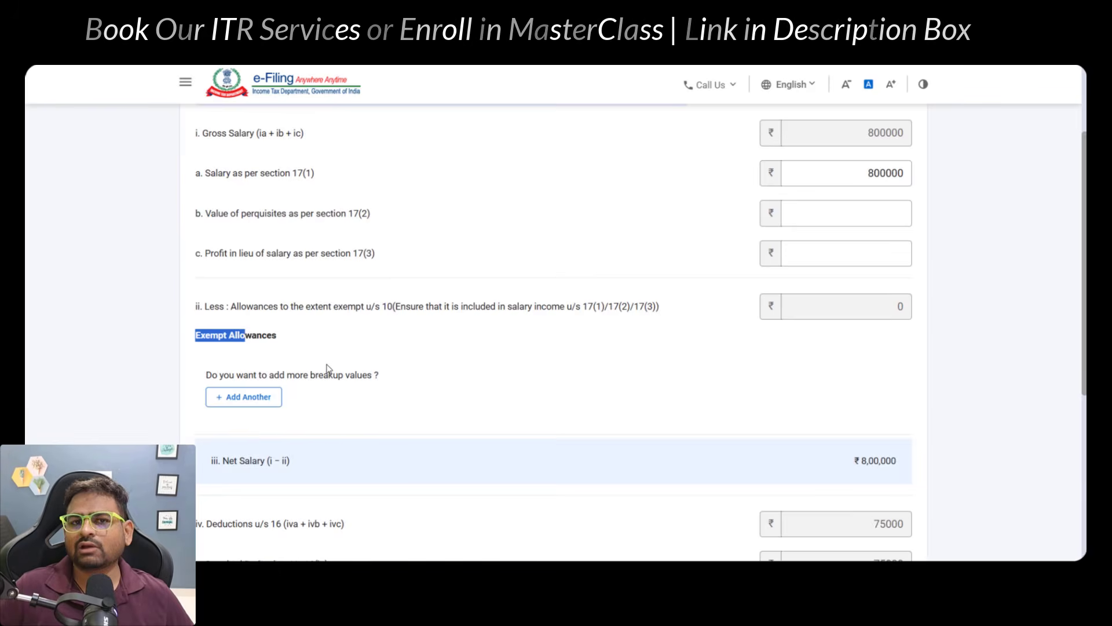
scroll(327, 369, "down", 3)
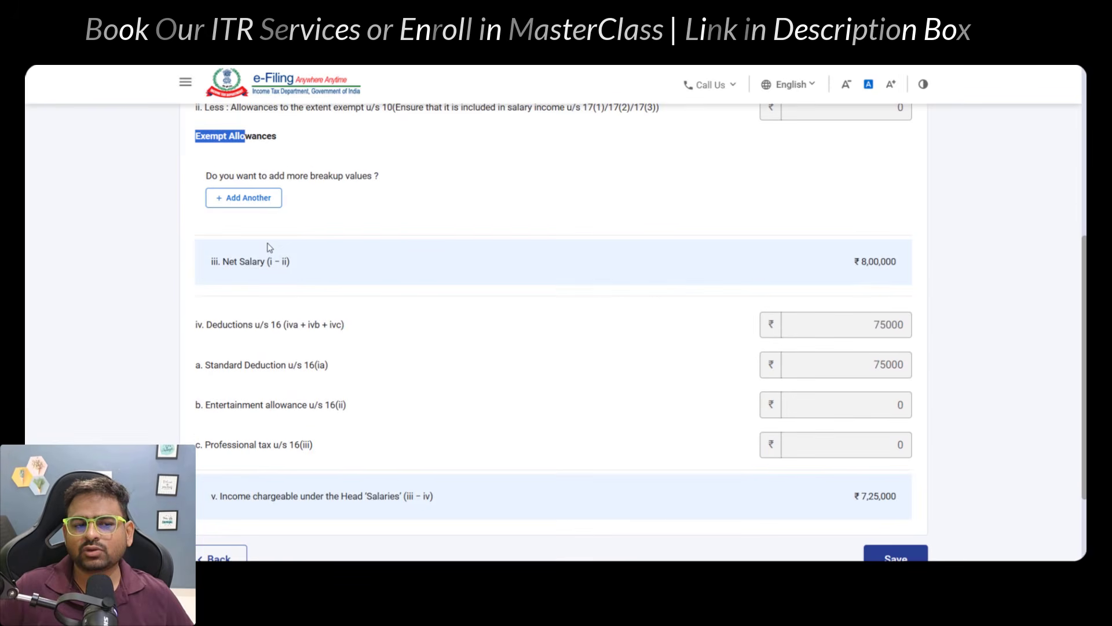
left_click(257, 204)
left_click(264, 214)
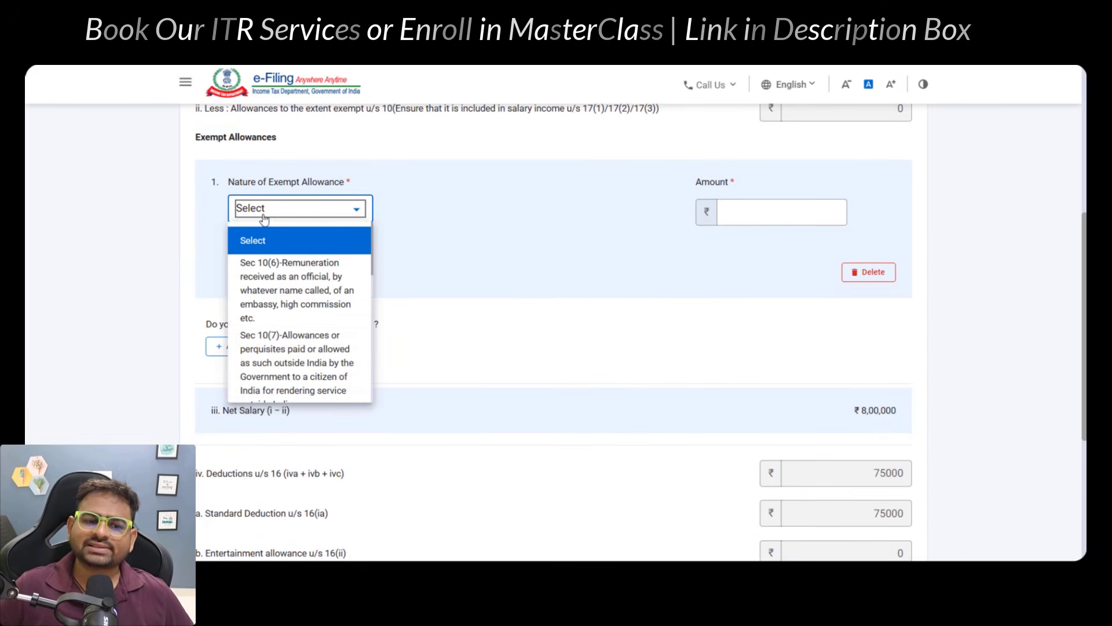
scroll(284, 330, "down", 3)
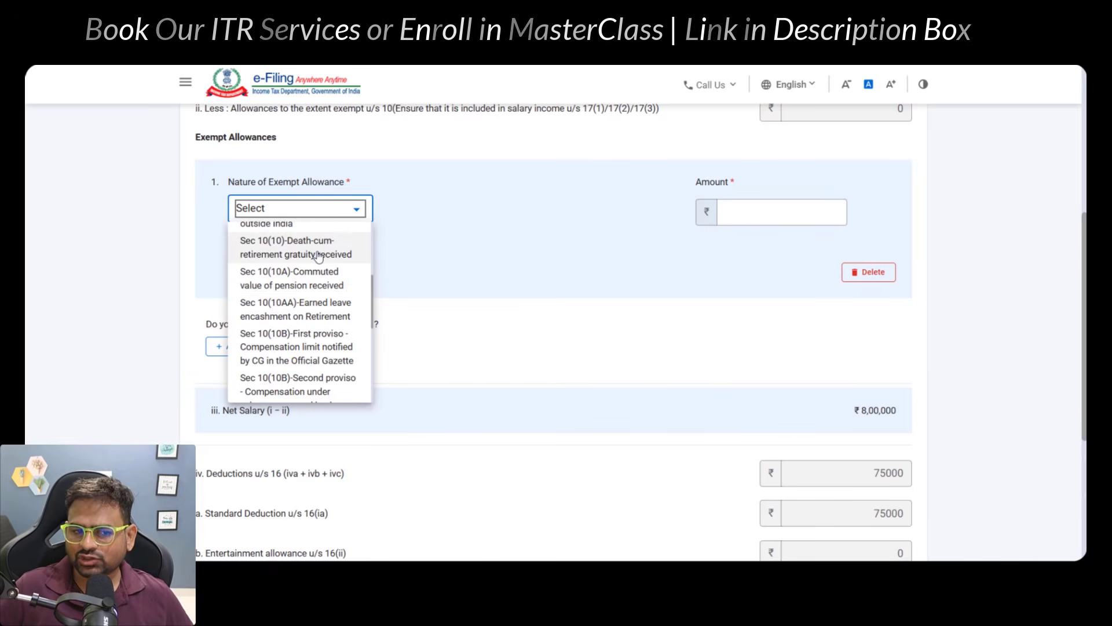
left_click(318, 255)
Step: Switch to Form-16 and check the gratuity, leave encashment and commuted pension rows among the section 10 exempt allowances
key("alt+Tab")
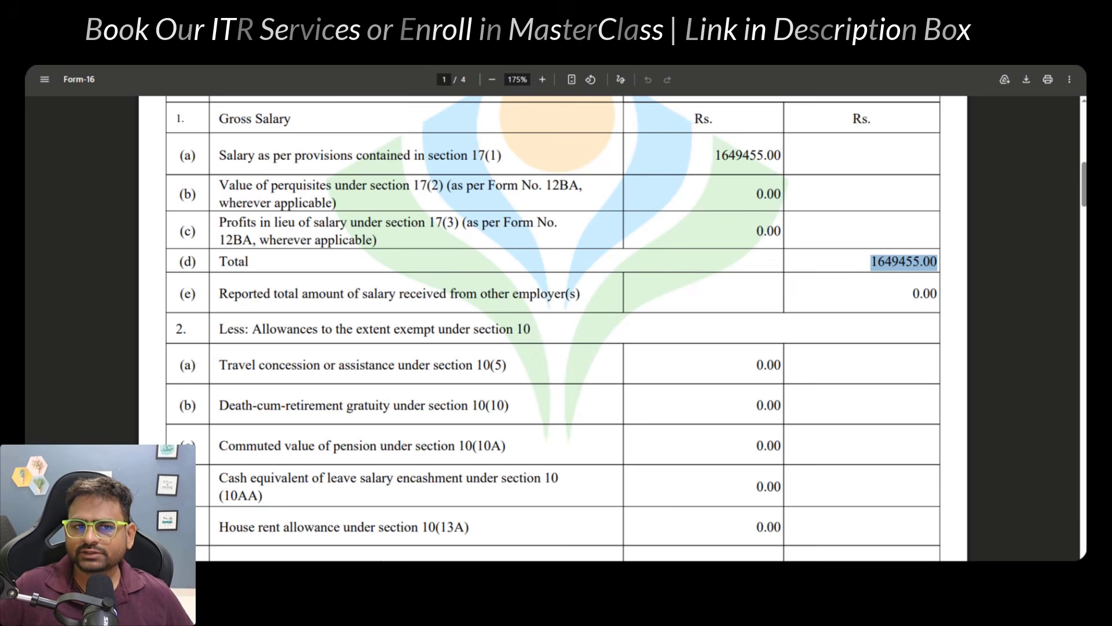
left_click_drag(246, 408, 498, 407)
left_click_drag(360, 480, 436, 480)
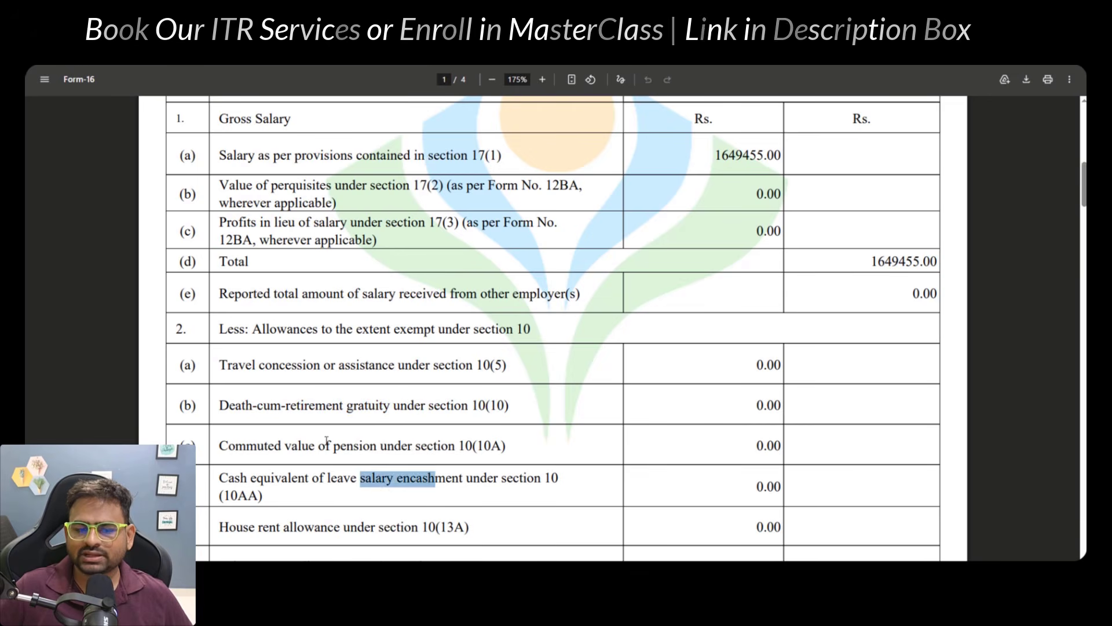
left_click_drag(316, 446, 427, 447)
Step: Back in the e-filing form, try Sec 10(10AA)-Earned leave encashment on Retirement as the exempt allowance, and delete the entry
key("alt+Tab")
left_click(290, 231)
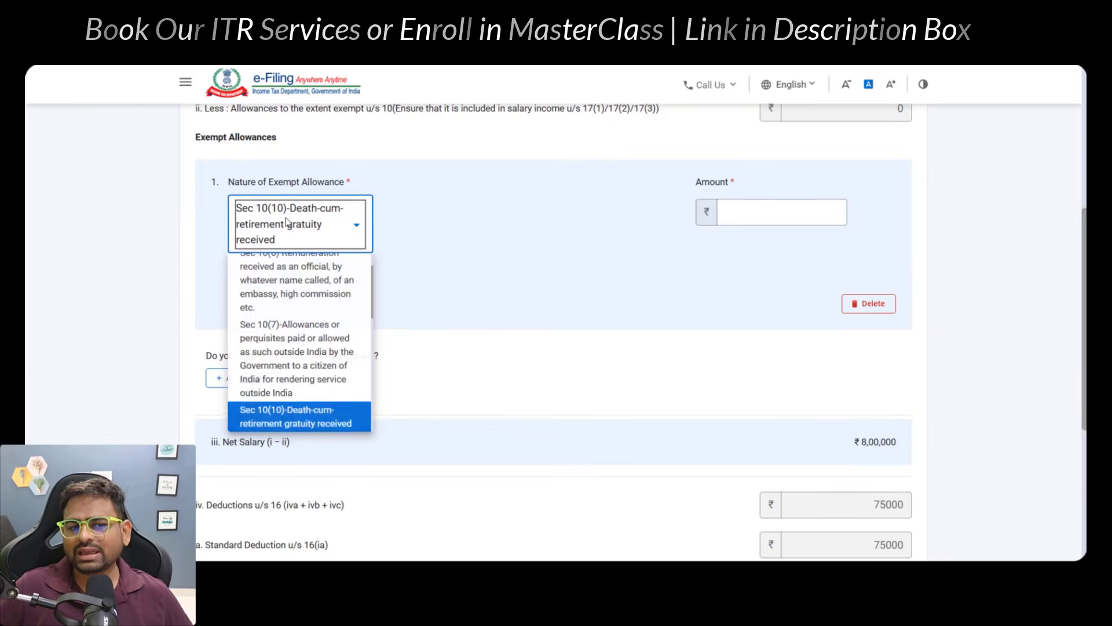
left_click(270, 418)
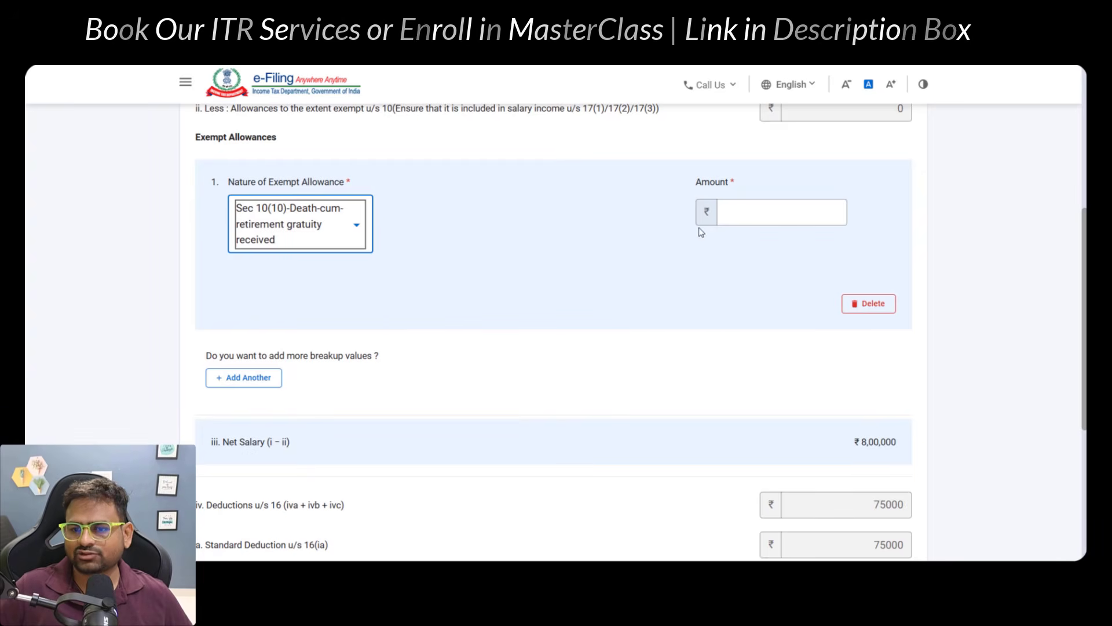
left_click(750, 215)
left_click(750, 216)
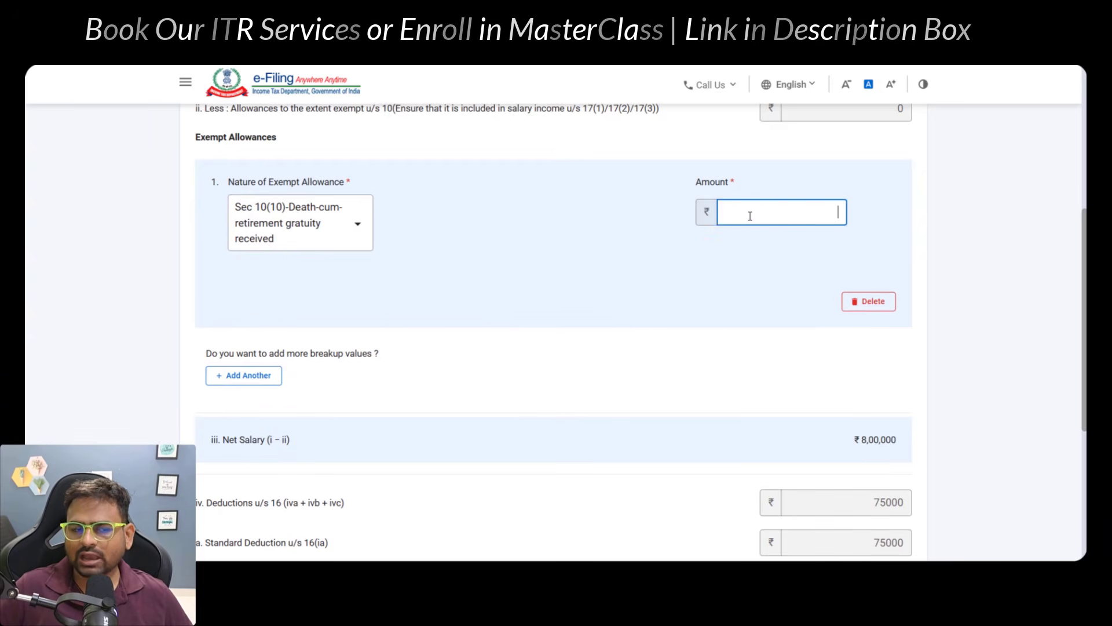
scroll(295, 317, "down", 3)
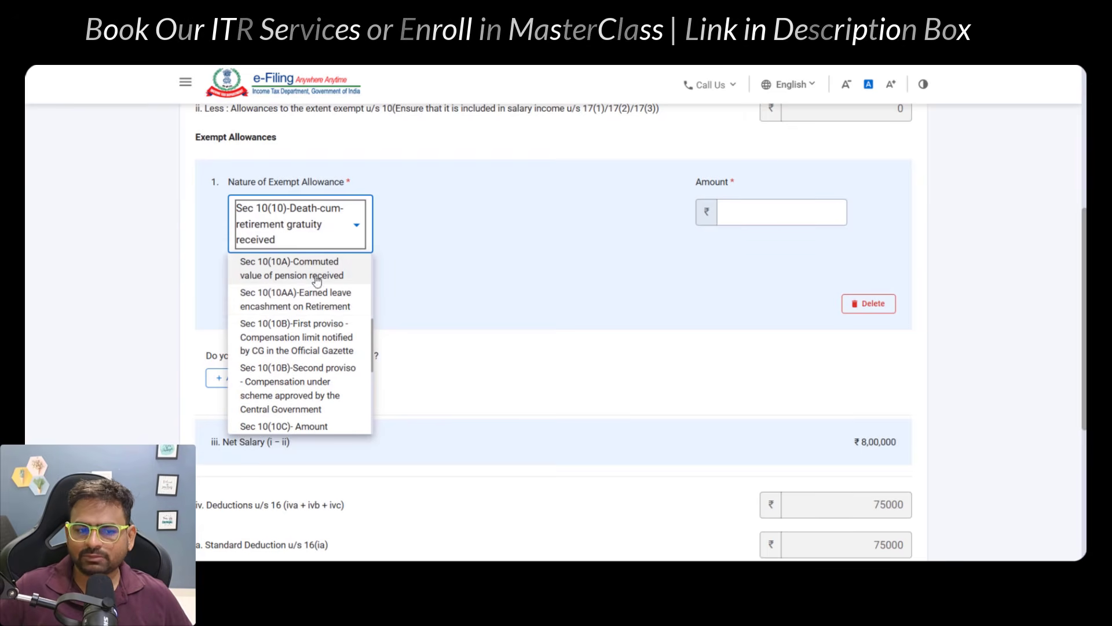
left_click(311, 302)
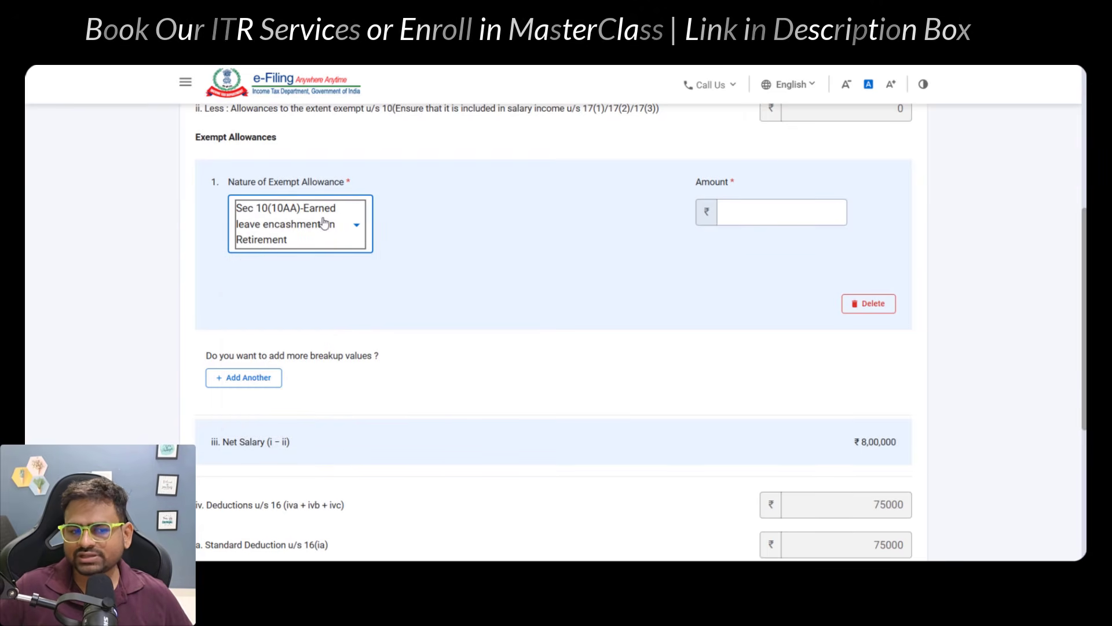
left_click(724, 212)
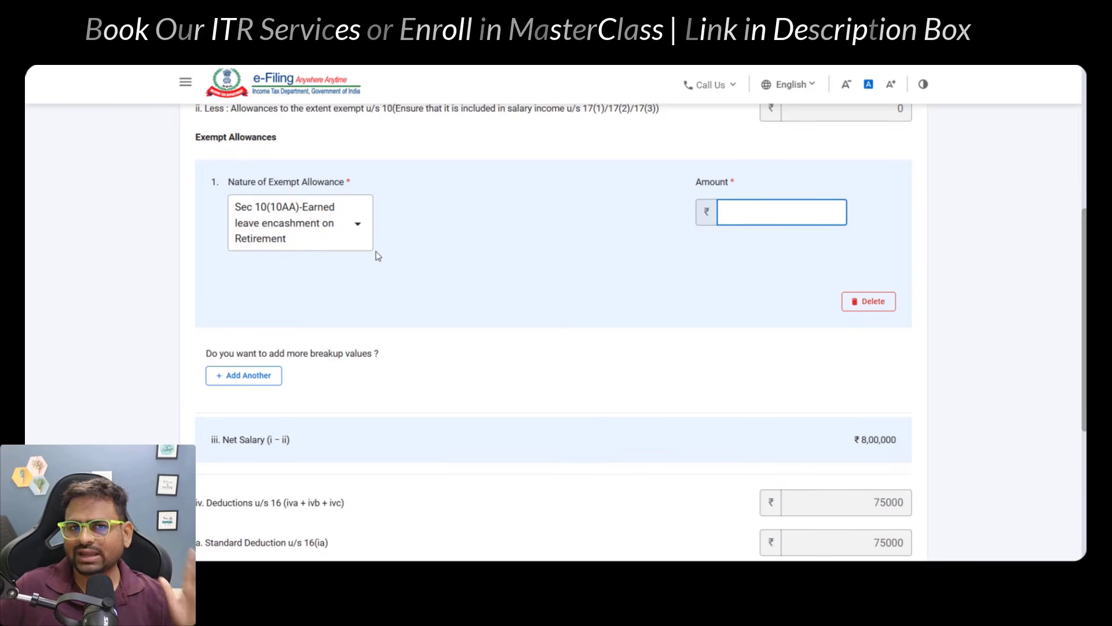
left_click(876, 302)
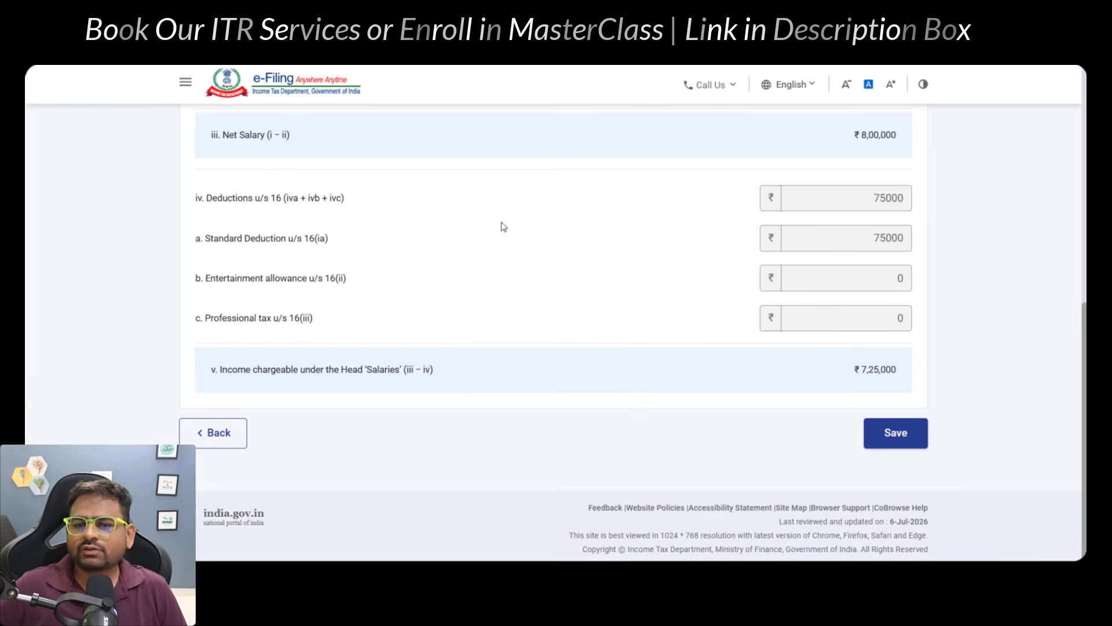
Step: Review the section 16 standard deduction and entertainment allowance amounts, and save the salary income details
left_click_drag(232, 198, 330, 201)
left_click_drag(242, 238, 405, 249)
left_click_drag(853, 199, 945, 206)
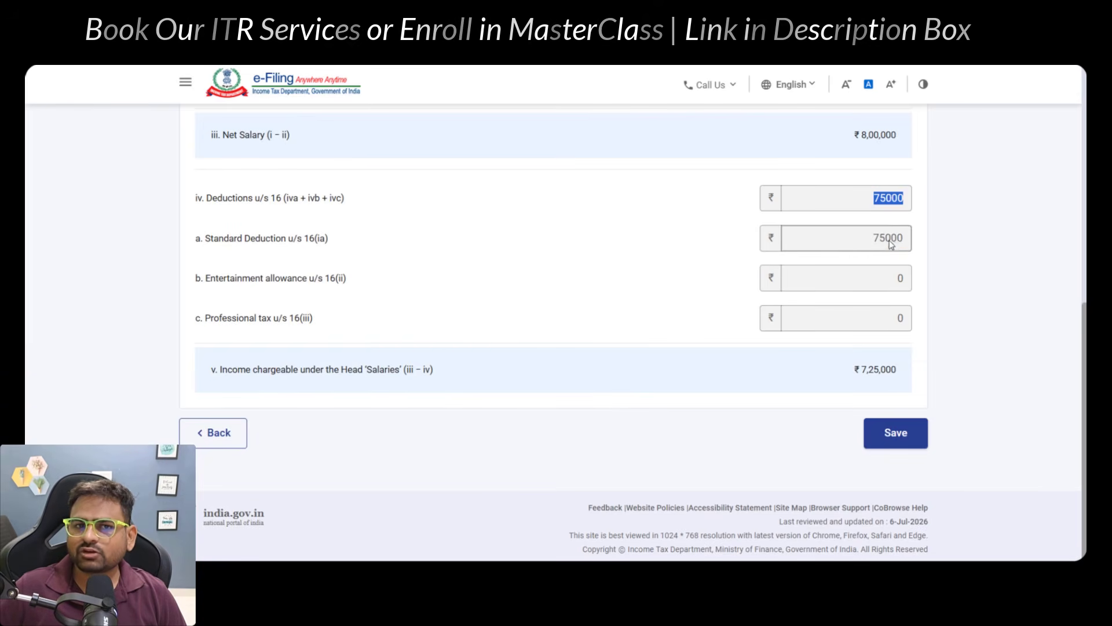
left_click_drag(858, 245, 928, 242)
left_click_drag(859, 200, 908, 206)
left_click_drag(869, 281, 920, 285)
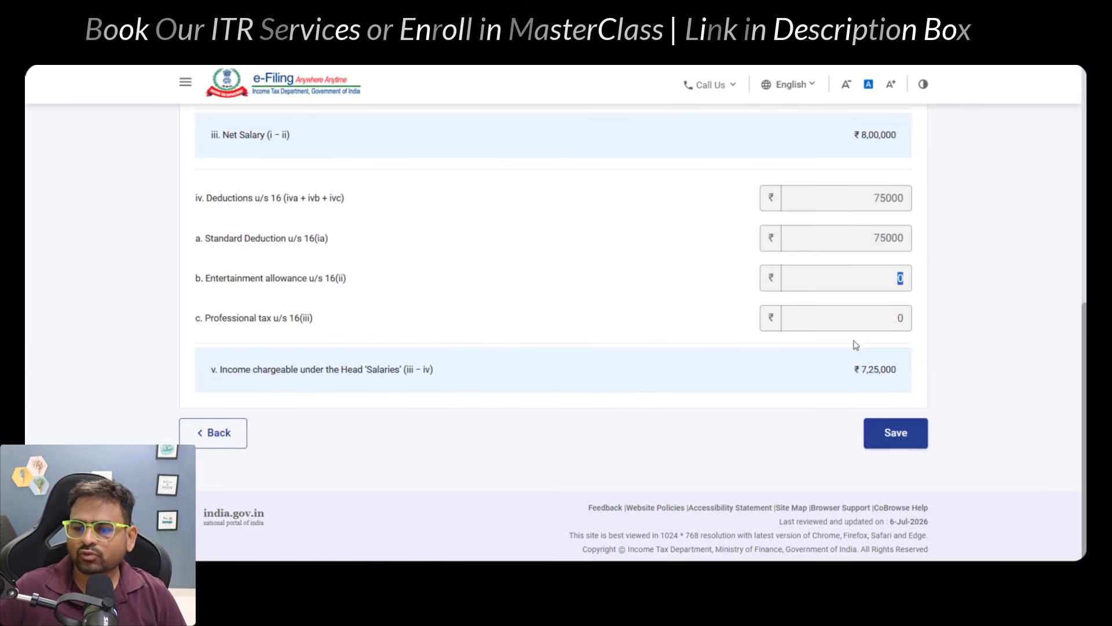
left_click(893, 445)
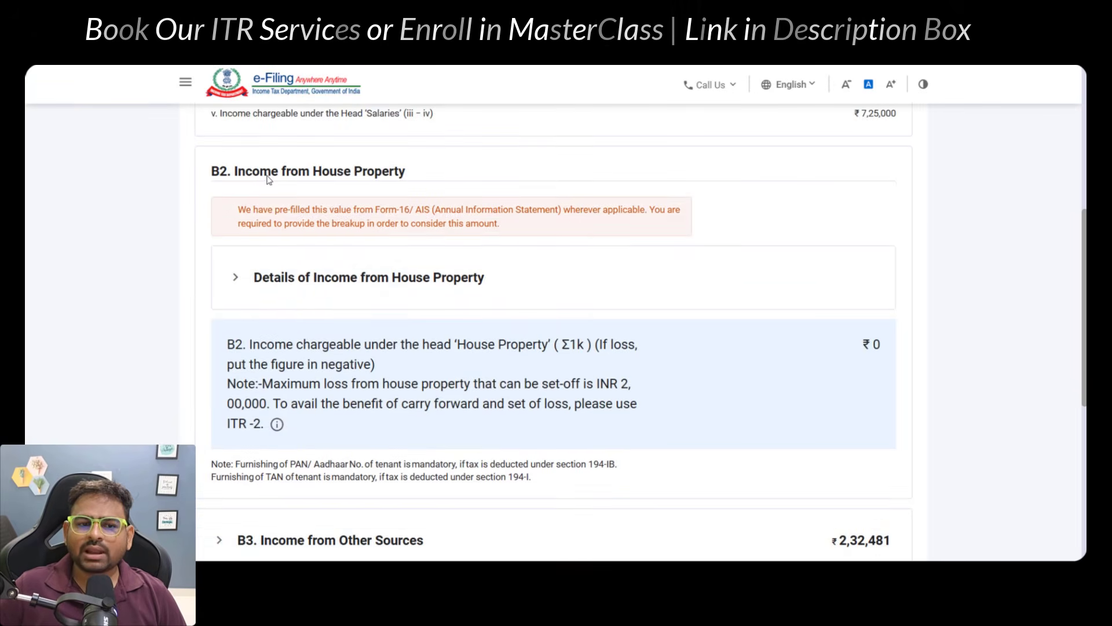
Step: Expand the Details of Income from House Property under B2
left_click_drag(253, 171, 449, 179)
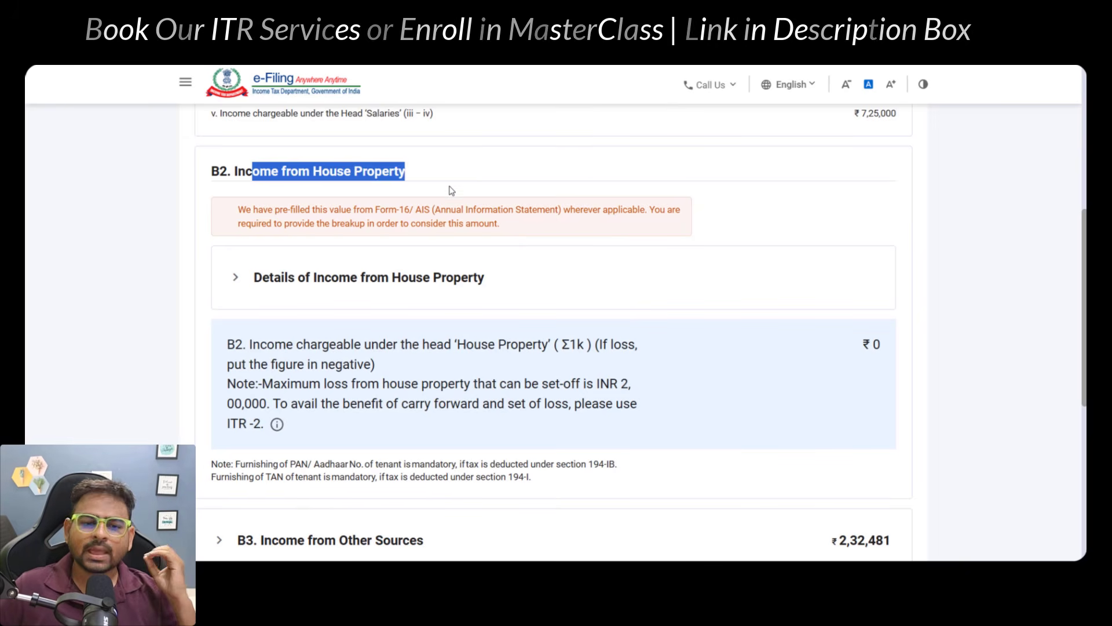
left_click(336, 277)
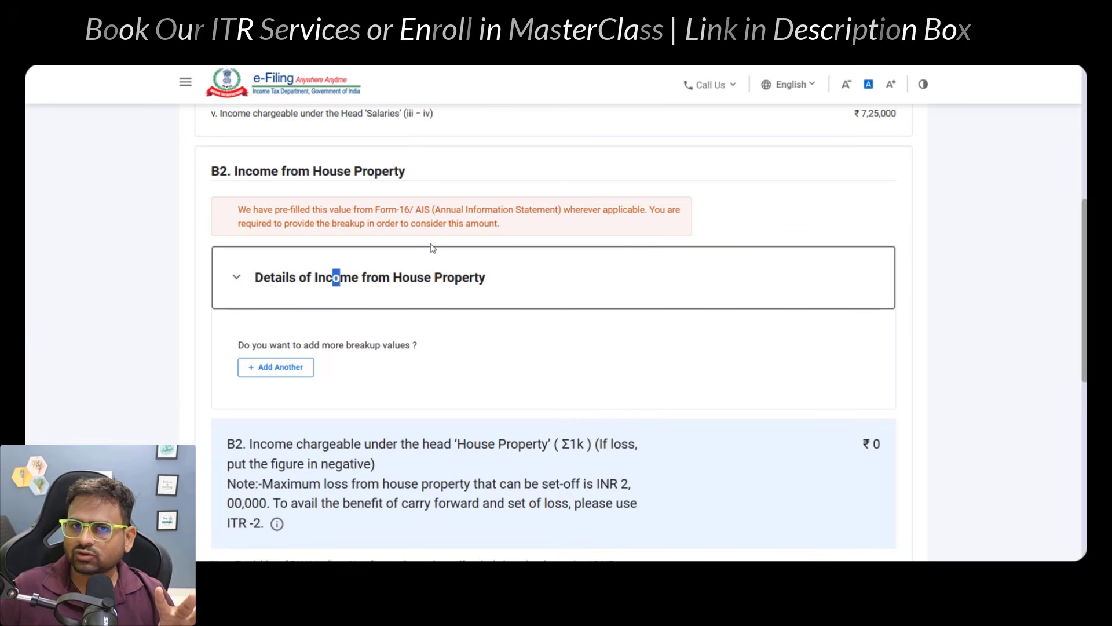
left_click(294, 297)
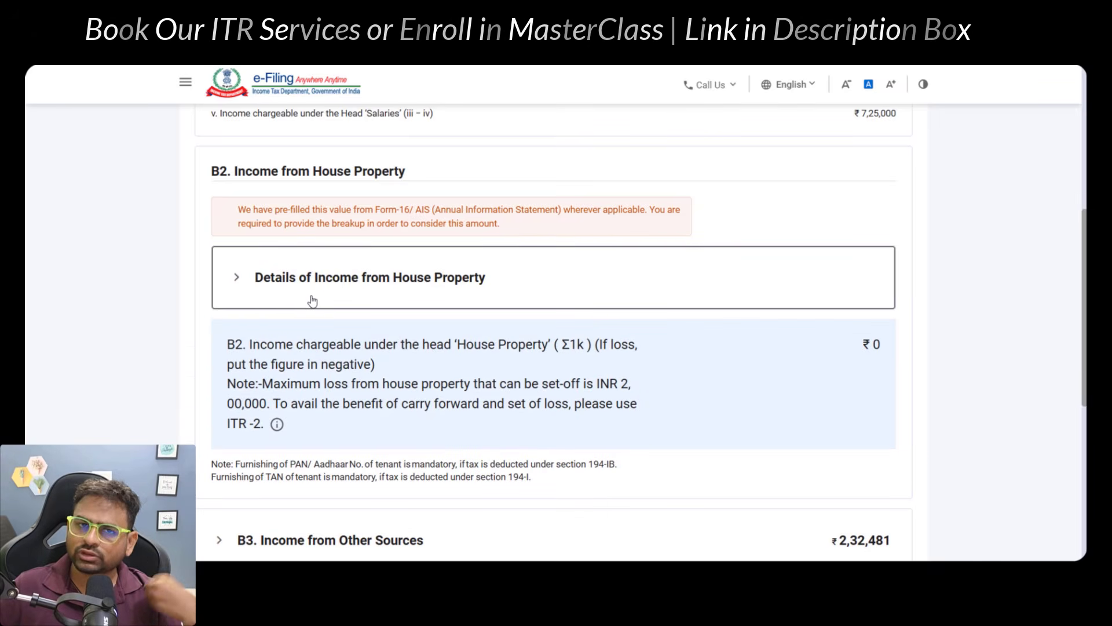
left_click(311, 302)
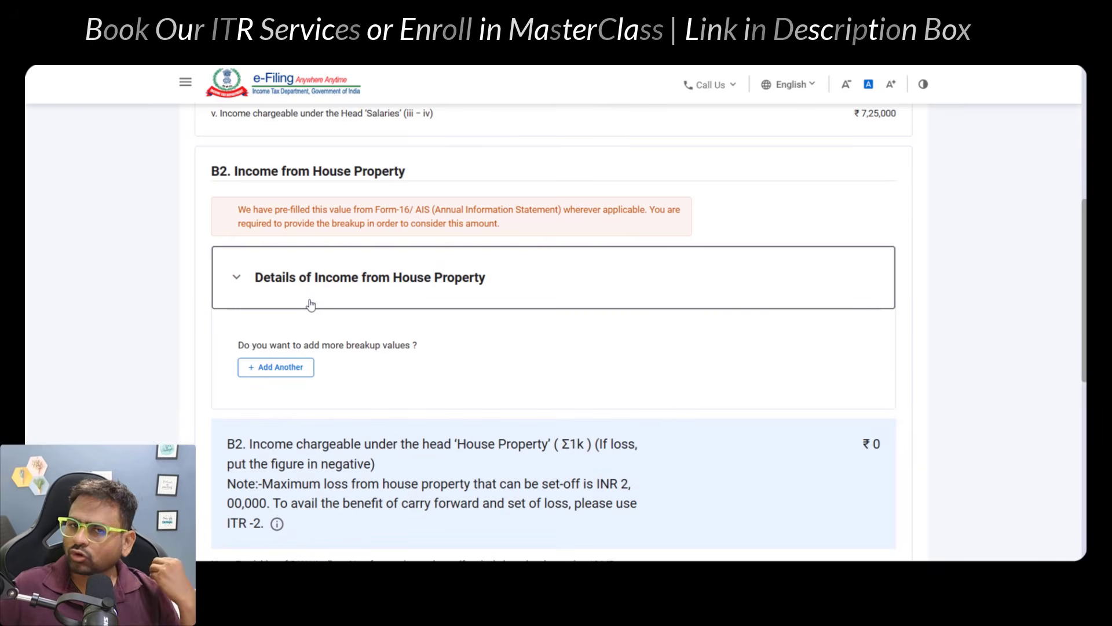
Step: Add a new entry under Details of Income from House Property and review its address of property fields
left_click(400, 284)
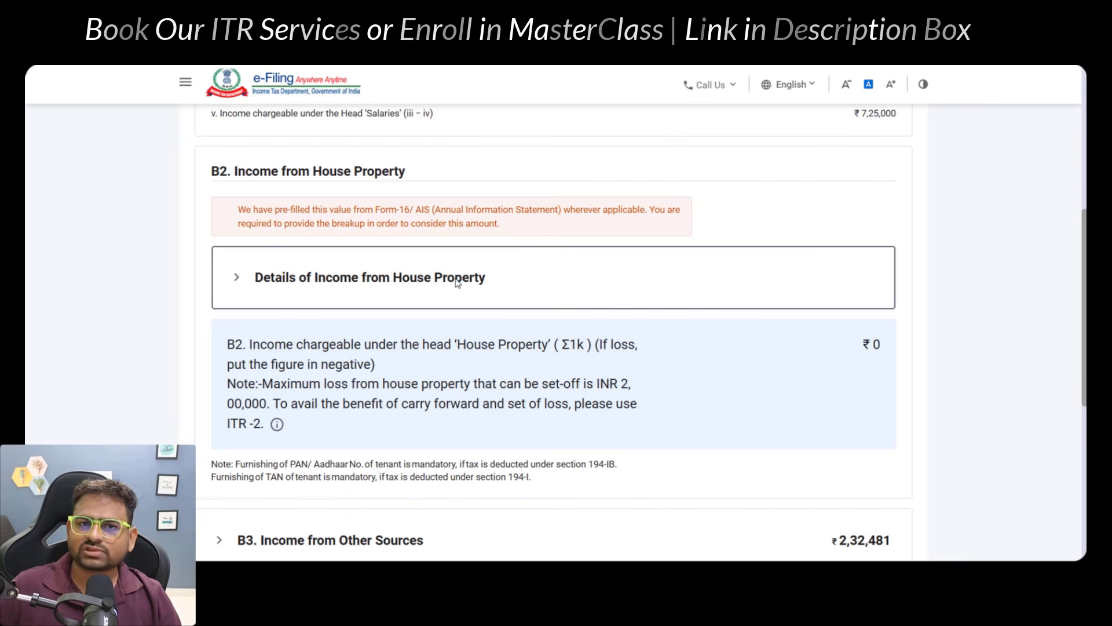
left_click(374, 298)
left_click(293, 367)
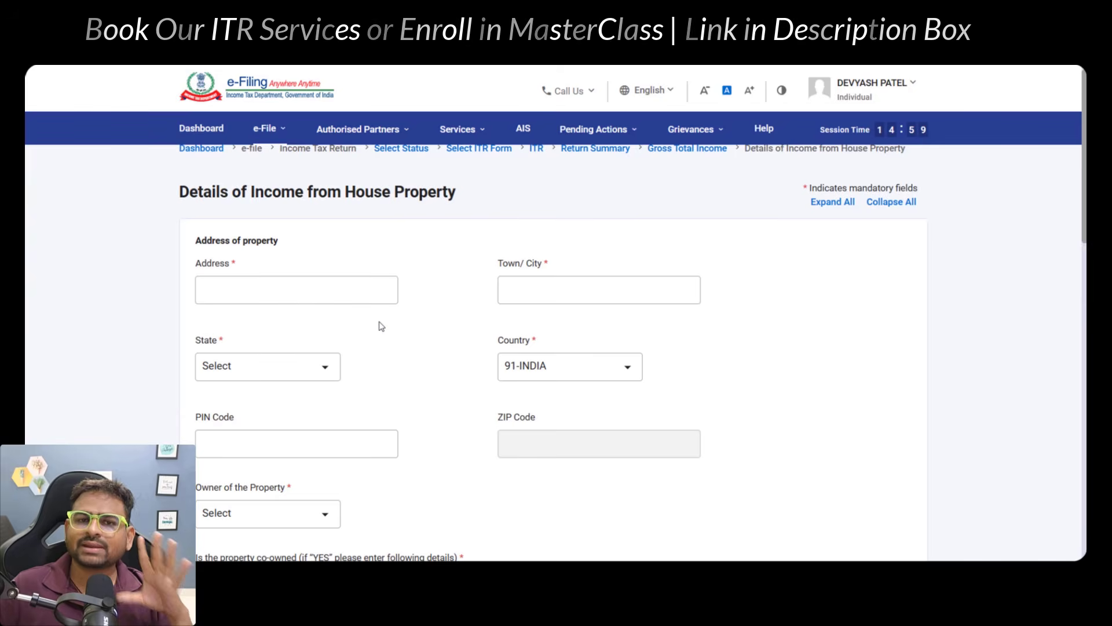
left_click_drag(202, 248, 304, 251)
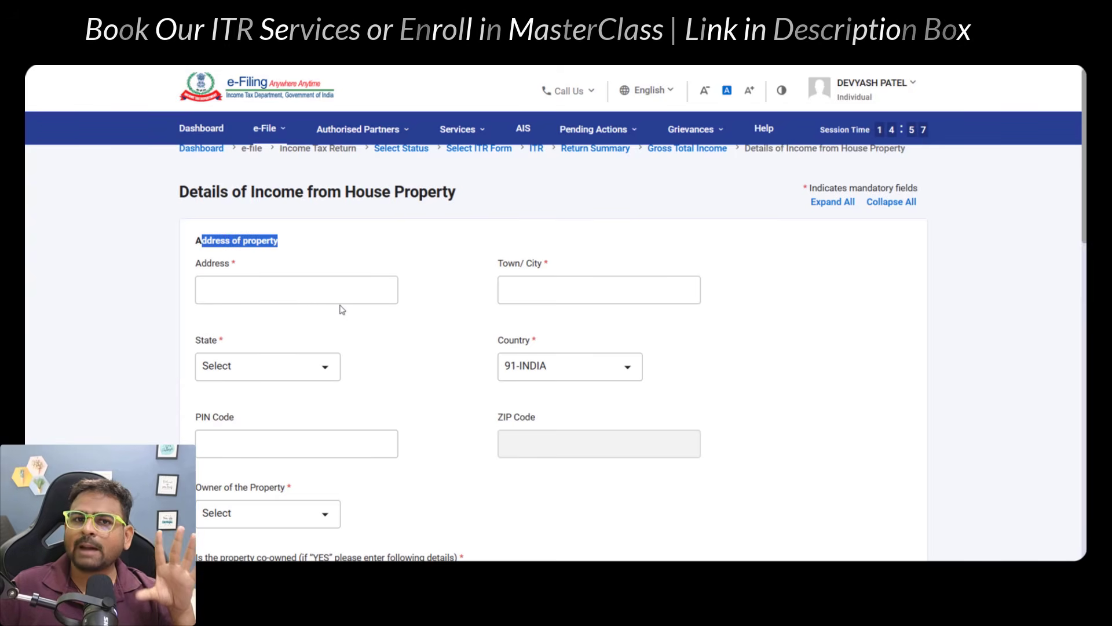
scroll(342, 308, "down", 5)
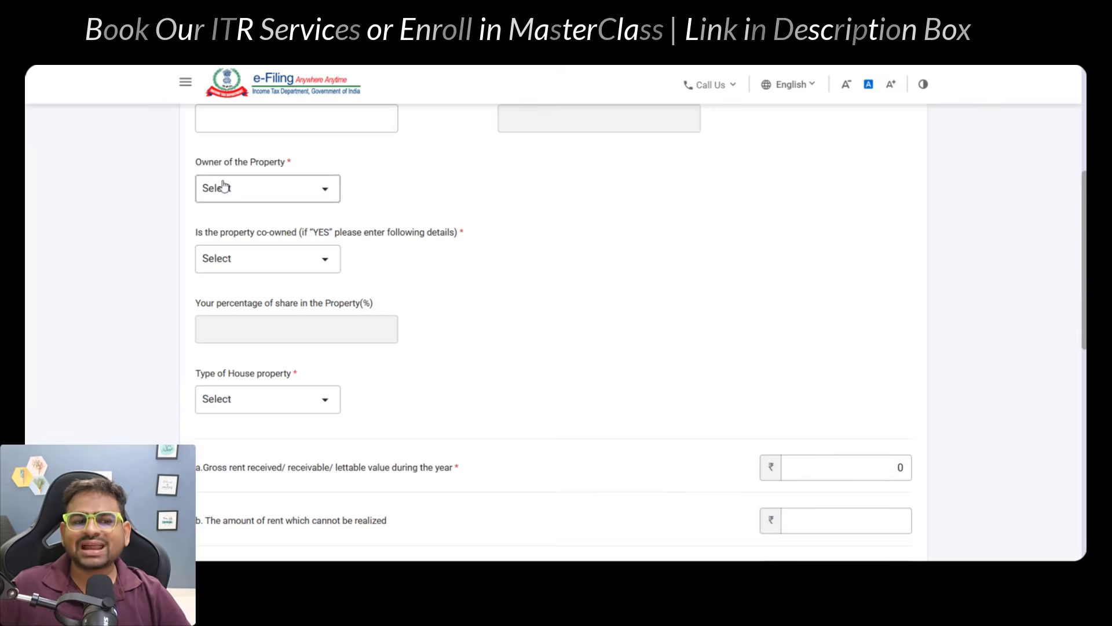
Step: Set the owner of the property to Self, mark the property as co-owned, and check the percentage share
left_click_drag(208, 162, 284, 174)
left_click(282, 186)
left_click(256, 249)
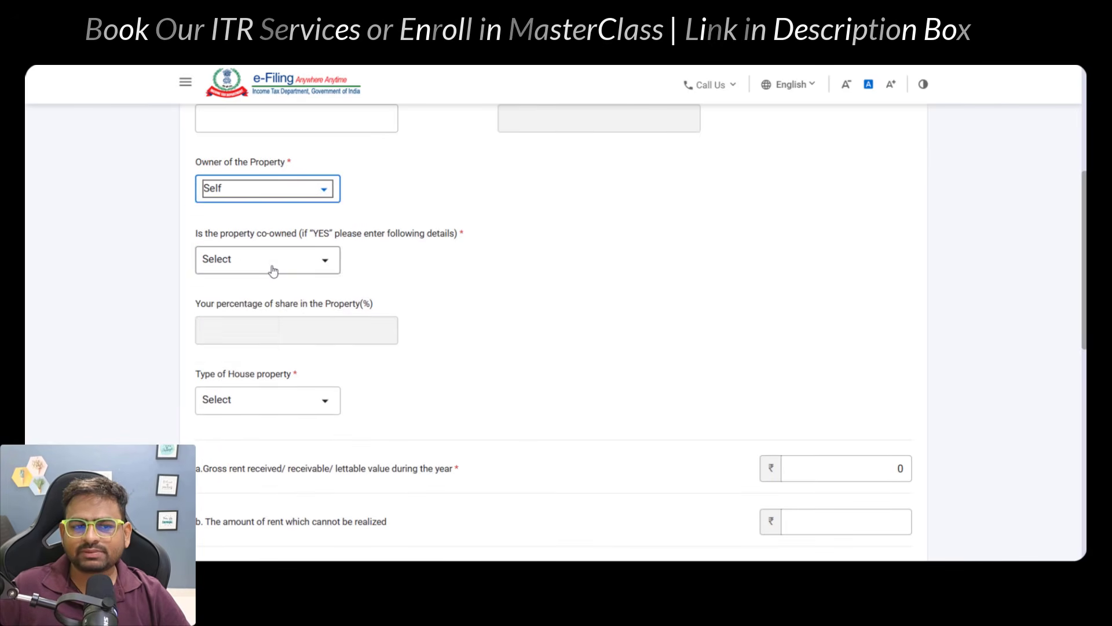
left_click(255, 258)
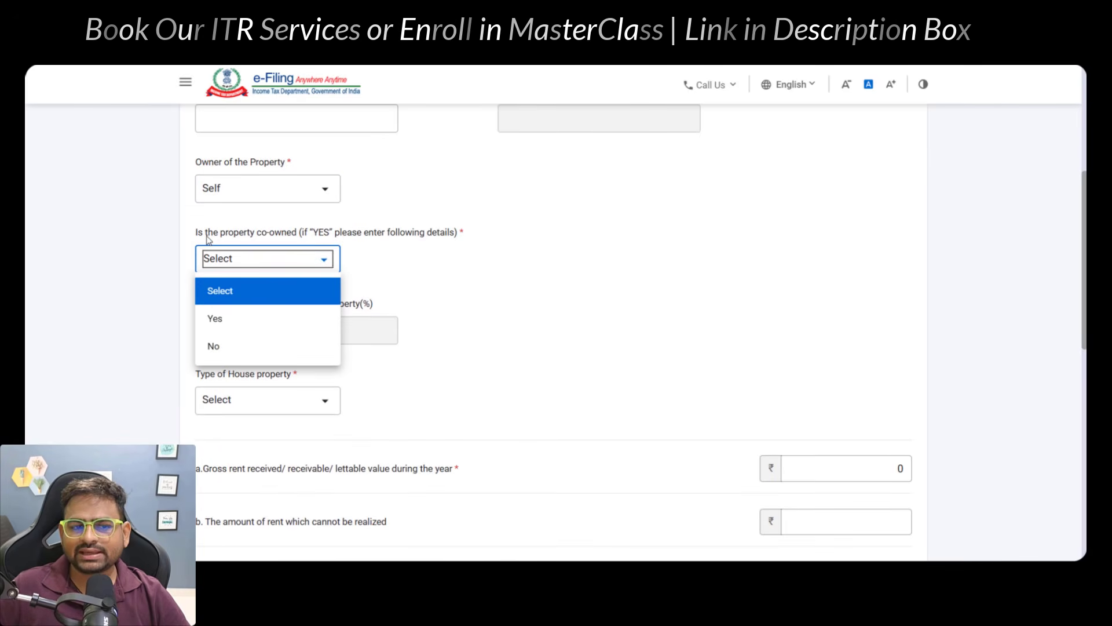
left_click(259, 329)
left_click_drag(199, 342, 293, 345)
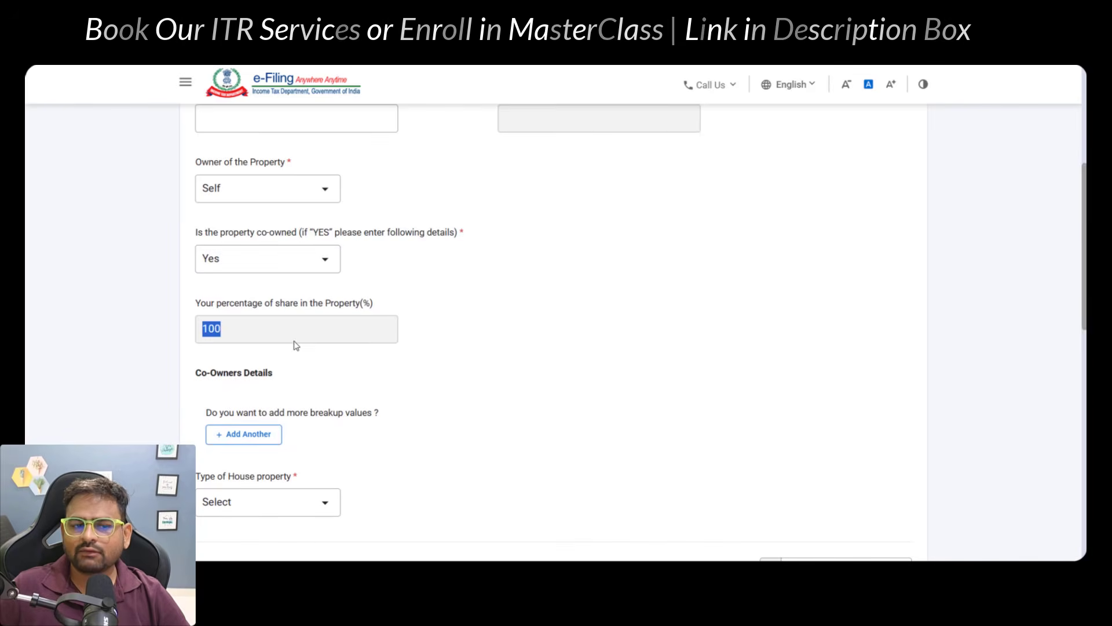
Step: Set the type of house property to Let Out and add a blank tenant details entry
scroll(406, 352, "down", 3)
left_click(235, 305)
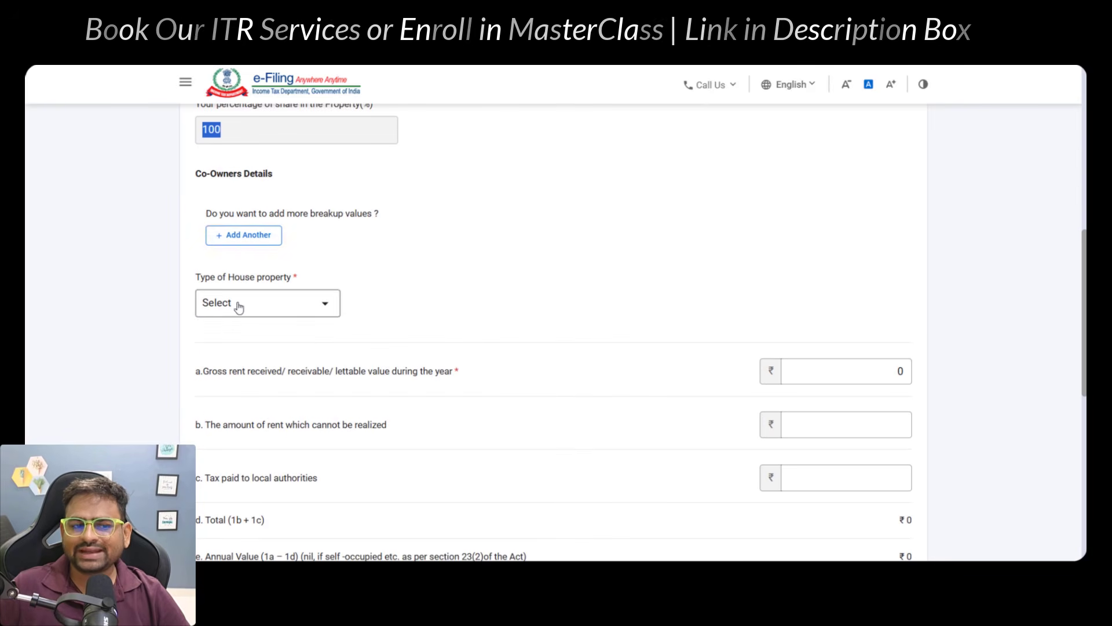
left_click(241, 363)
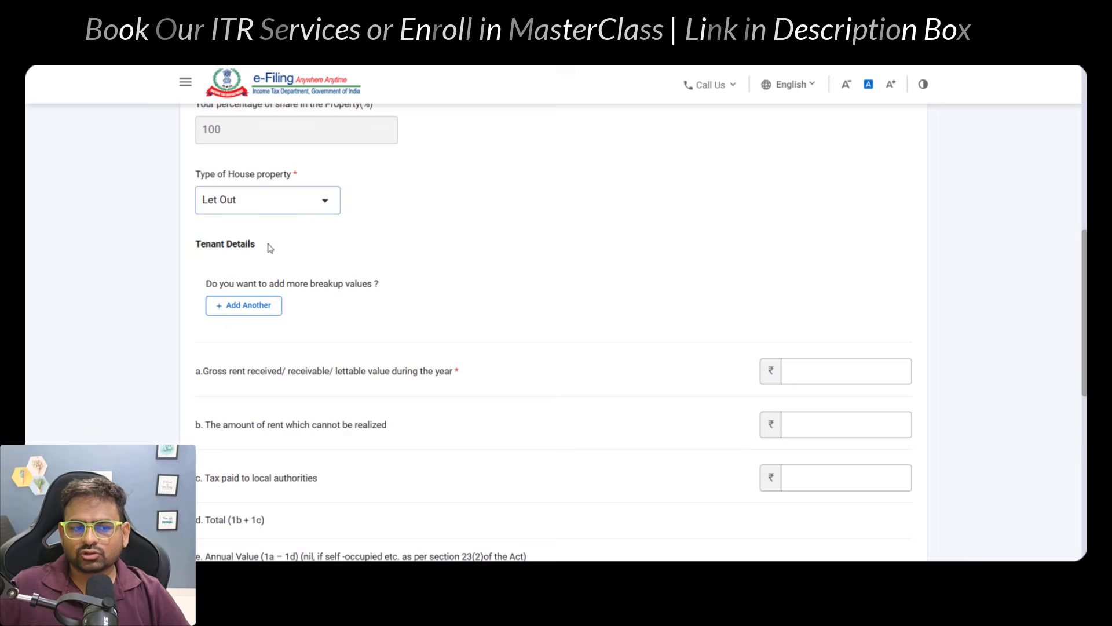
left_click_drag(267, 246, 196, 244)
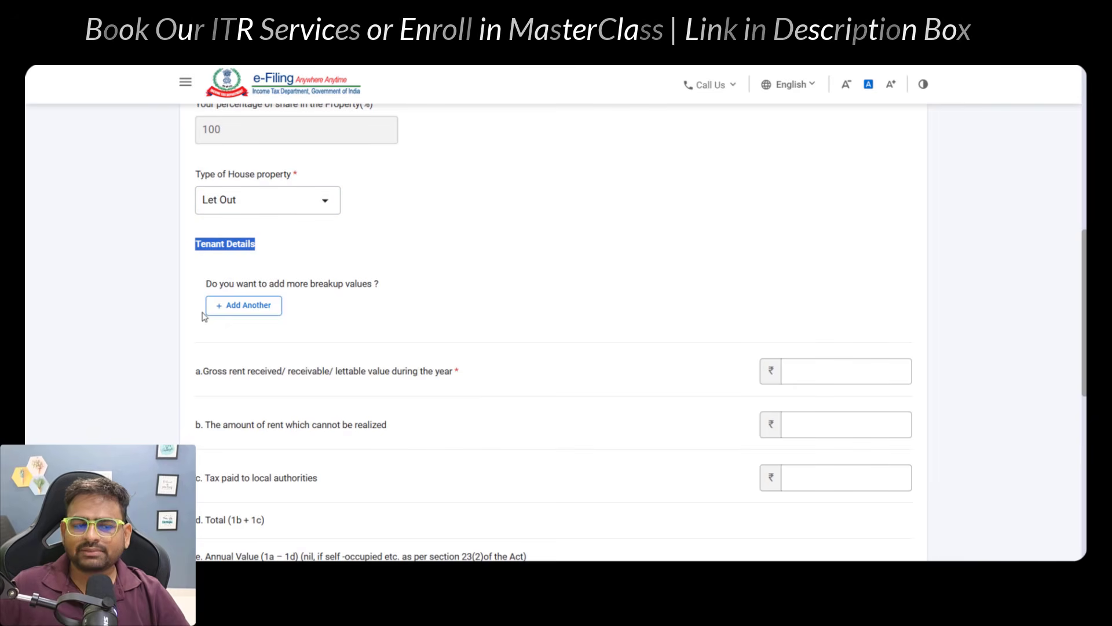
left_click(262, 312)
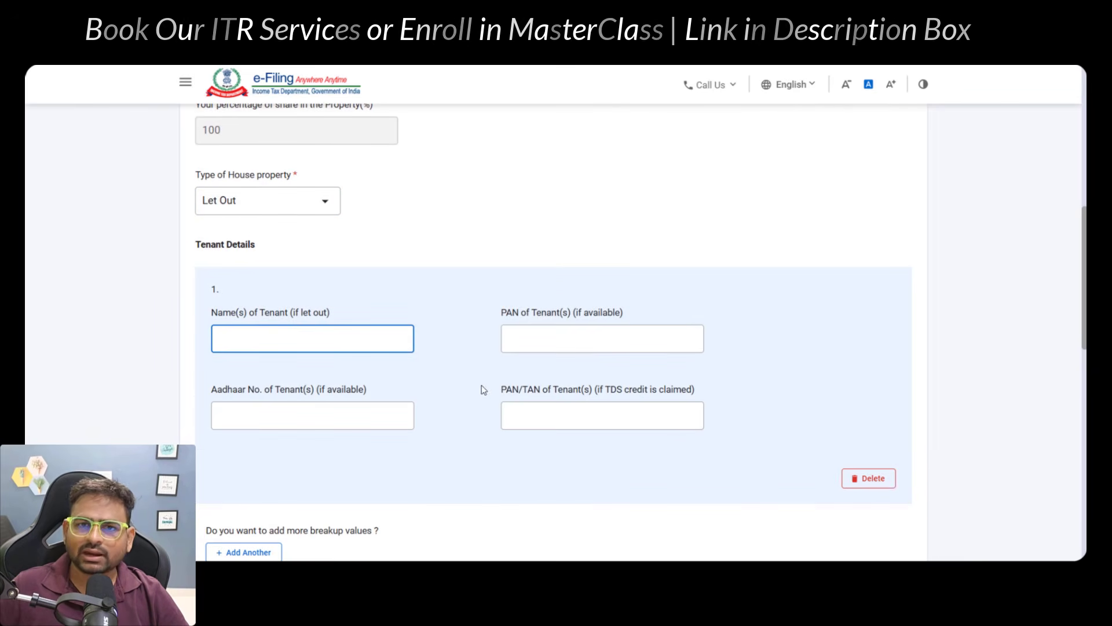
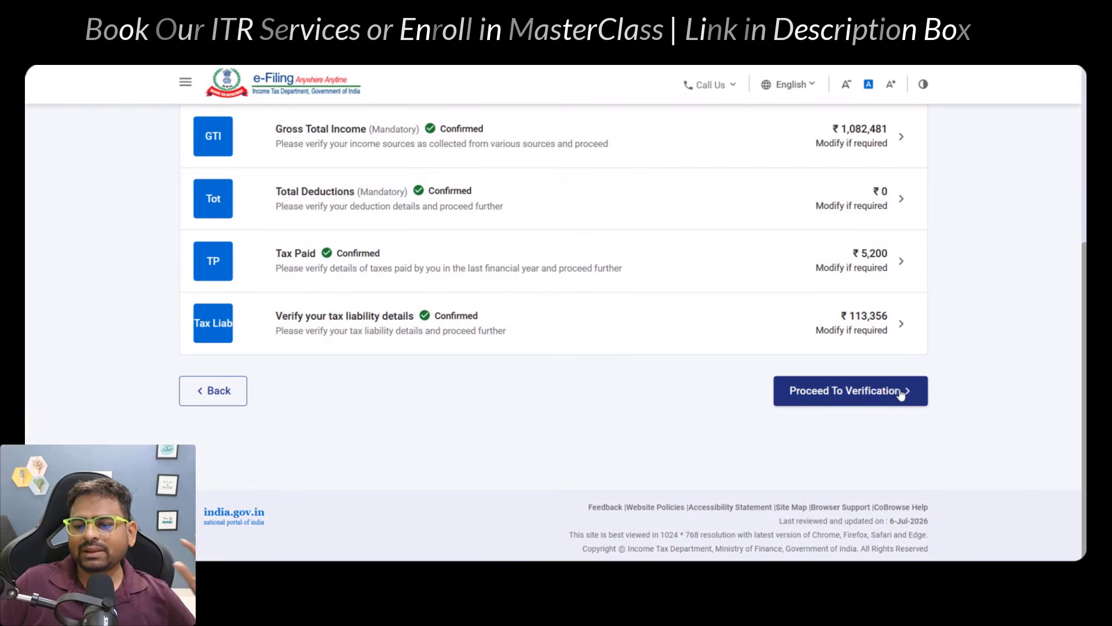
Step: Proceed from the confirmed return summary and review the payment amount in the tax summary details
left_click(898, 390)
scroll(899, 389, "up", 5)
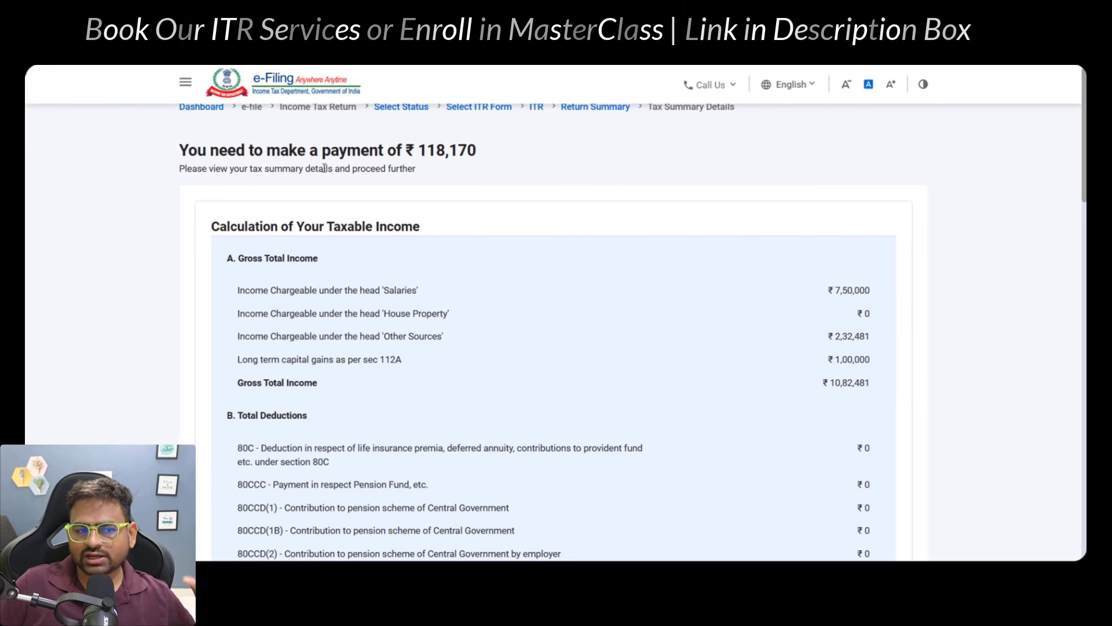
left_click_drag(330, 151, 454, 165)
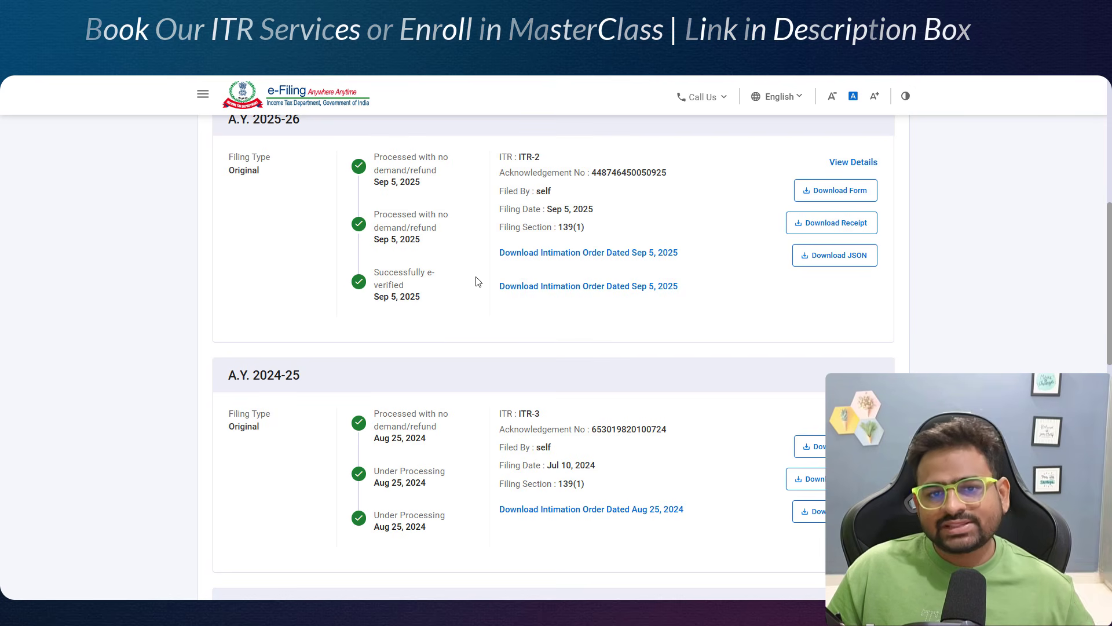
Step: Check the A.Y. 2025-26 return's form type in the filed returns, and start a new online filing for assessment year 2026-27
left_click_drag(520, 157, 576, 161)
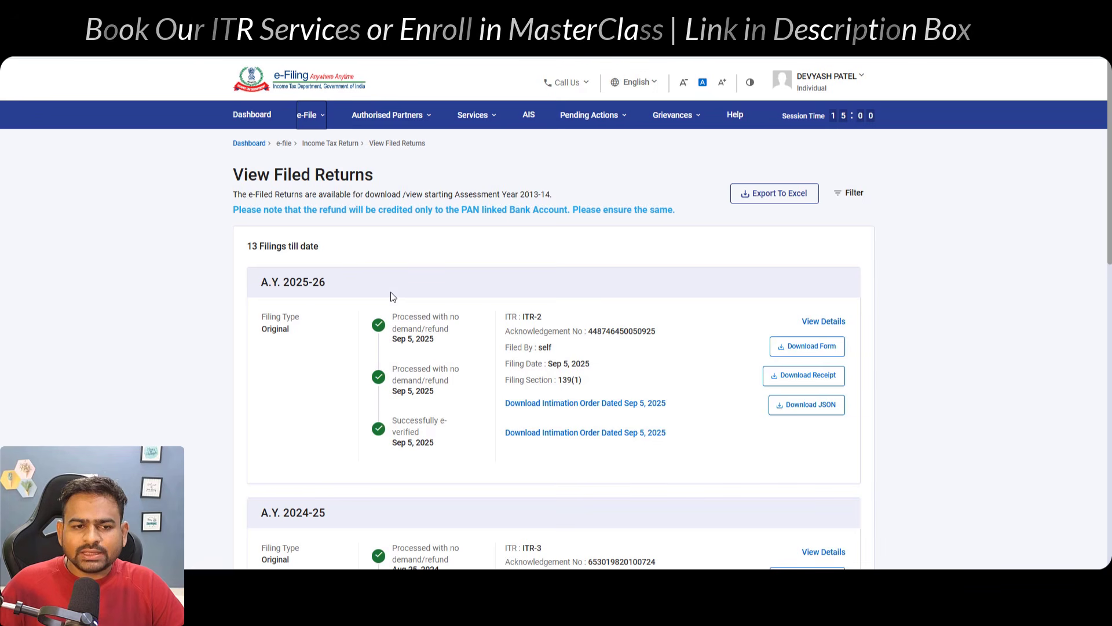
left_click(324, 133)
mouse_move(326, 145)
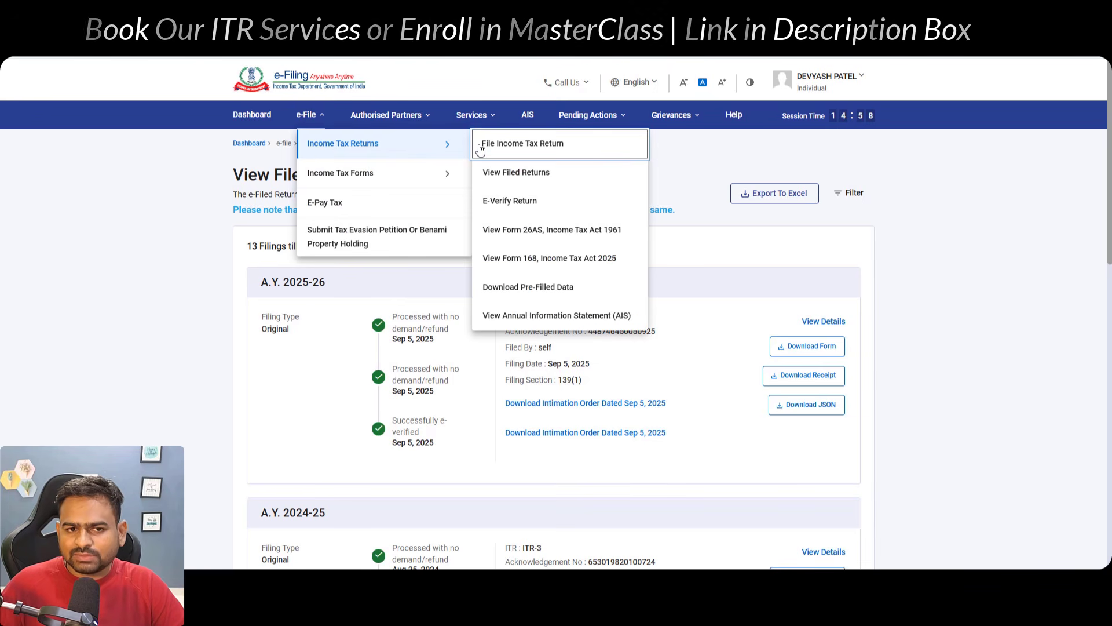
left_click(541, 150)
left_click(360, 249)
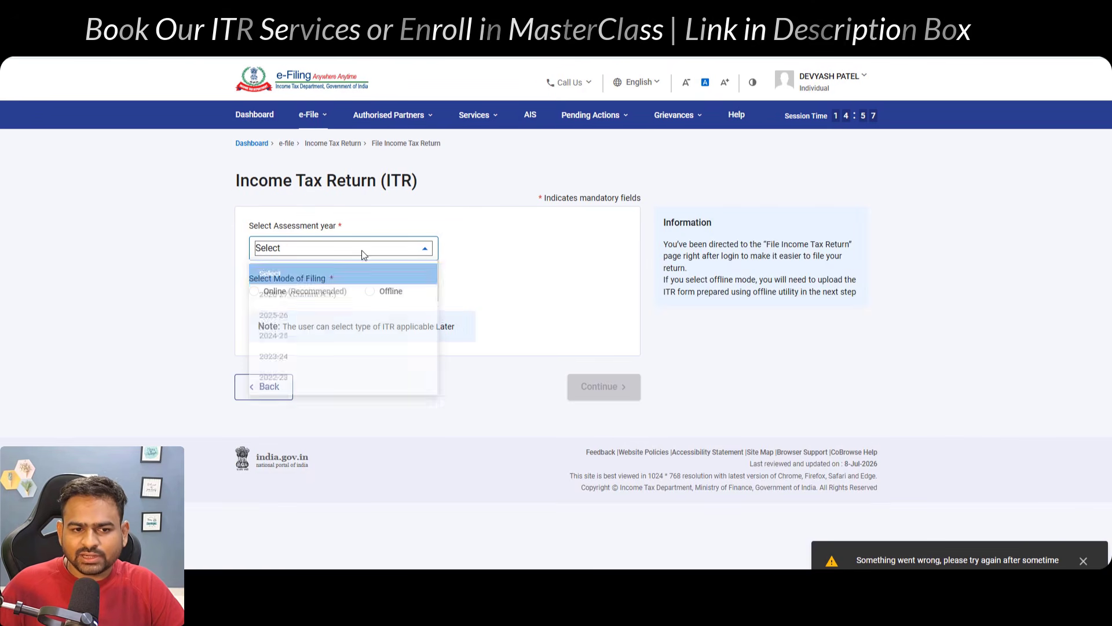
left_click(306, 300)
left_click(316, 293)
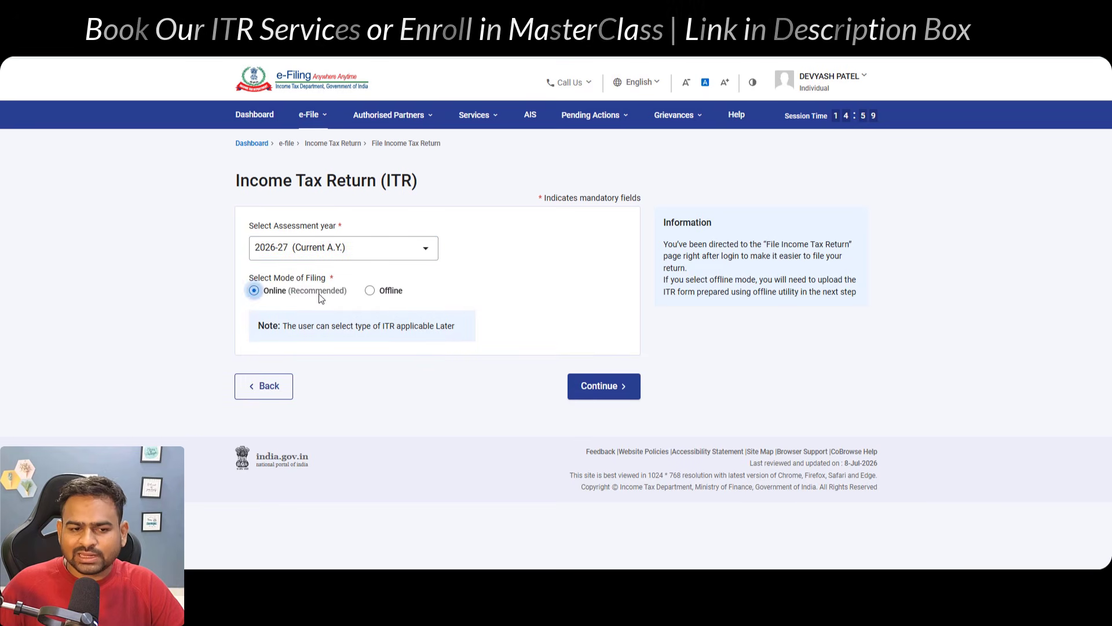
left_click(583, 402)
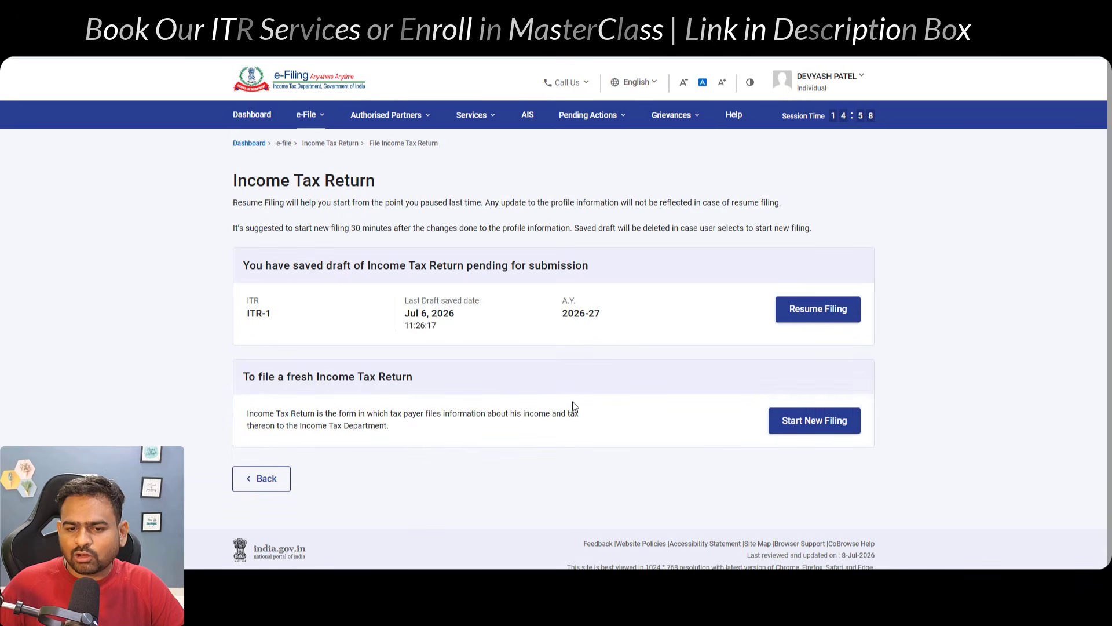
left_click(815, 421)
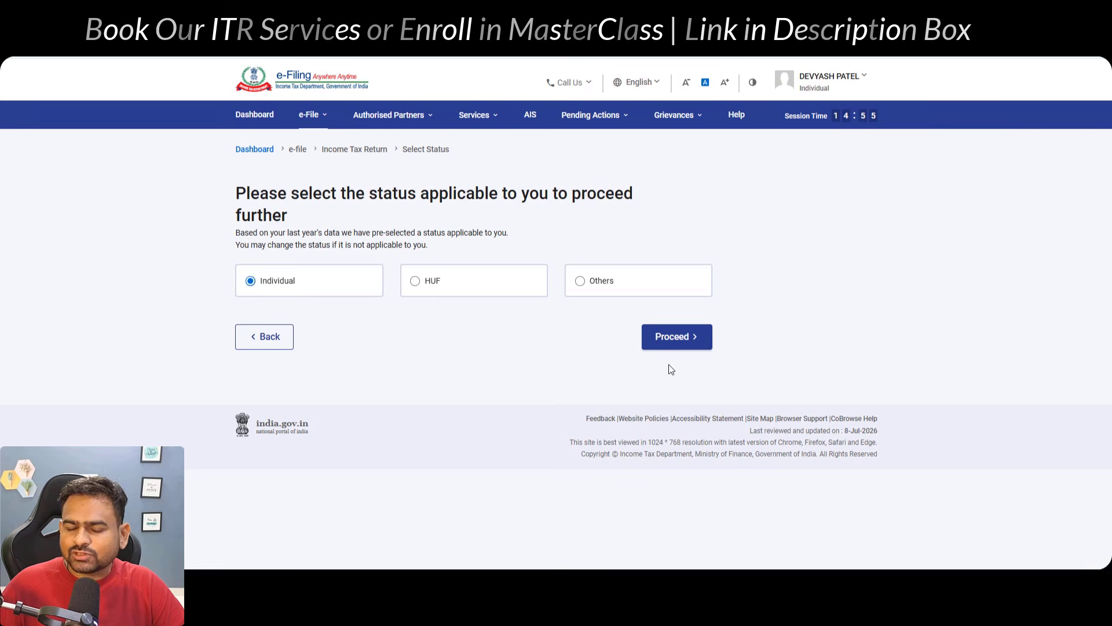
Step: Proceed with the Individual status, choose the ITR-2 form, and get the return started
left_click(666, 342)
left_click(549, 277)
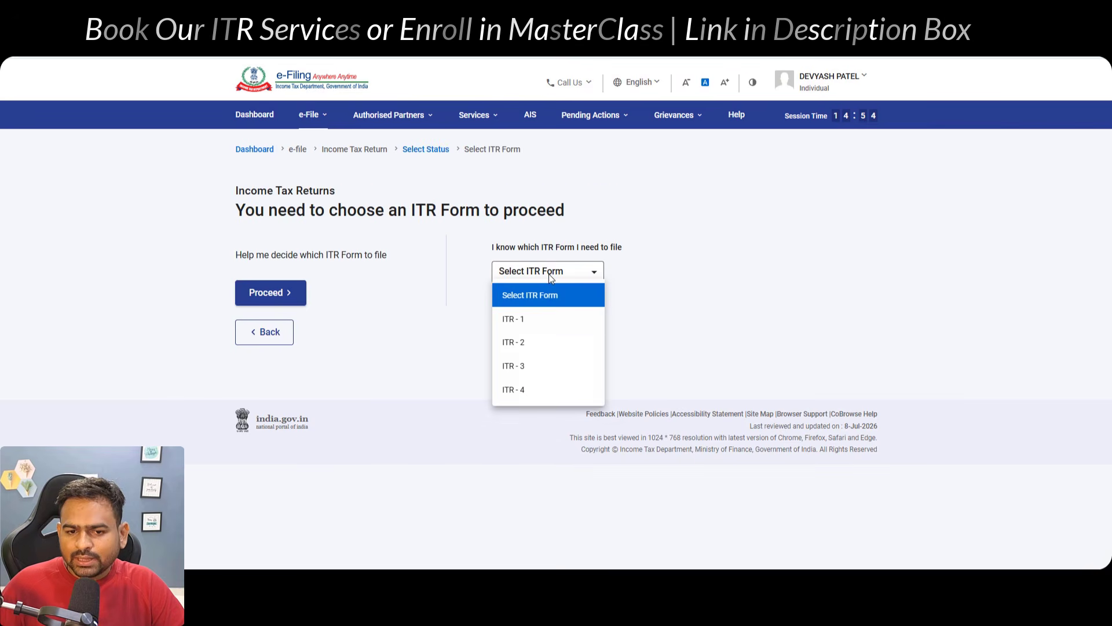
left_click(539, 348)
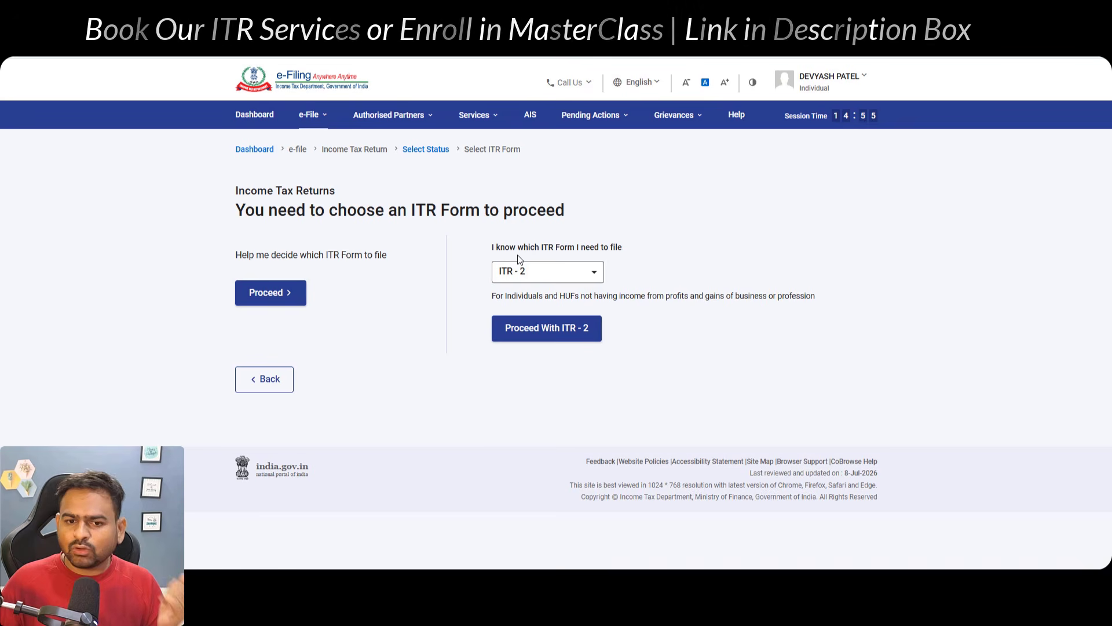
left_click(521, 271)
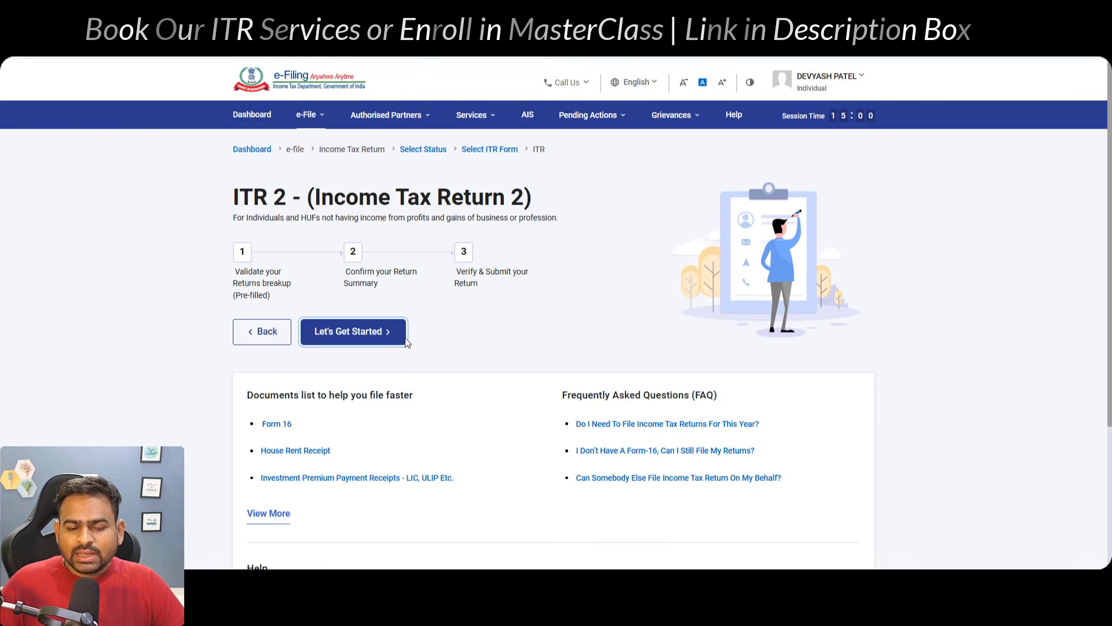
left_click(397, 343)
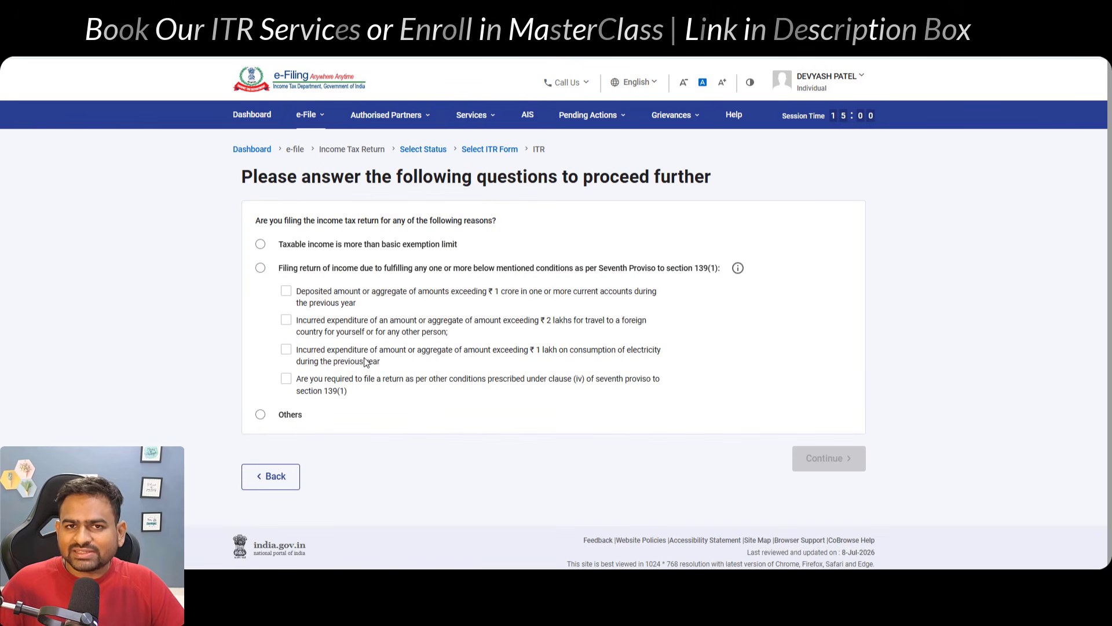
Step: Give Others as the reason for filing the income tax return and continue to the schedule selection
left_click(260, 414)
left_click_drag(288, 177, 446, 202)
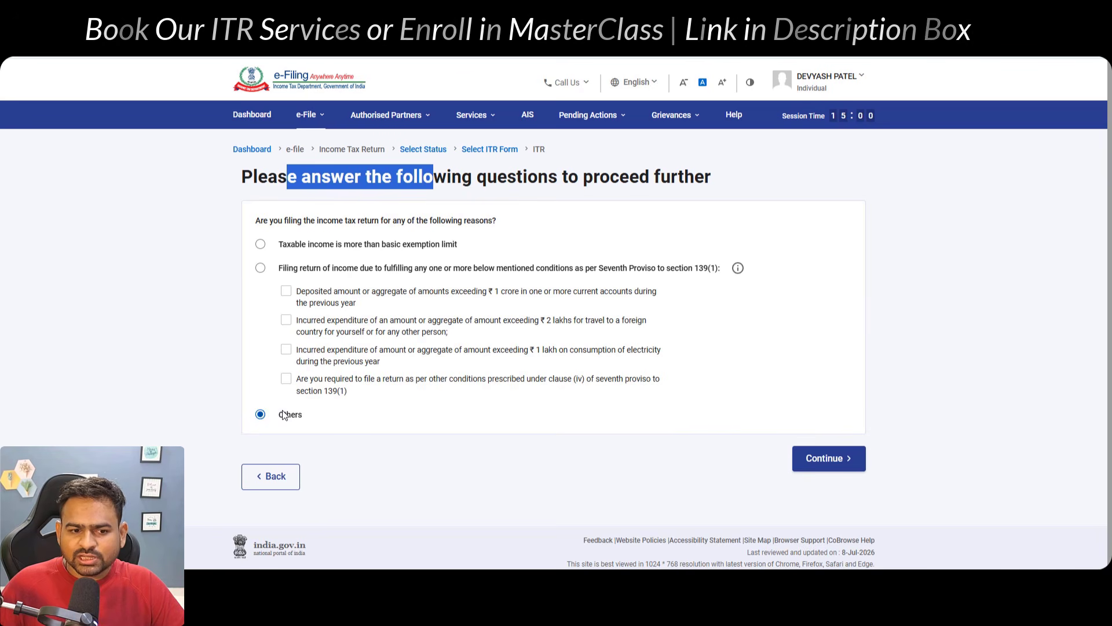
left_click(817, 459)
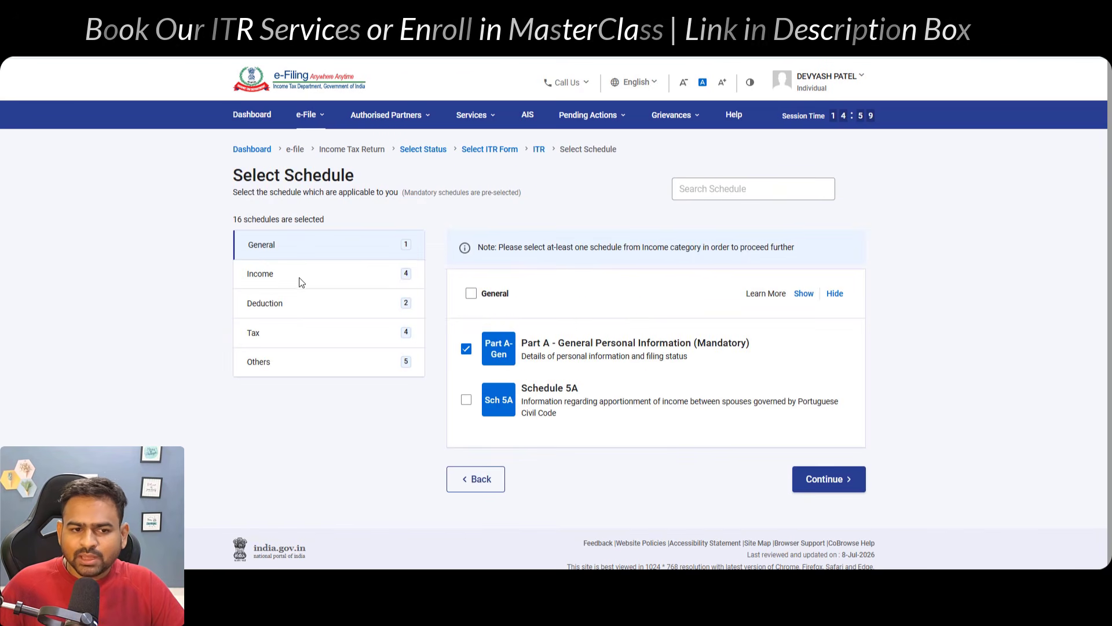
Step: Among the Income schedules, select Schedule Capital Gains and Schedule 112A
left_click(312, 277)
scroll(637, 323, "down", 4)
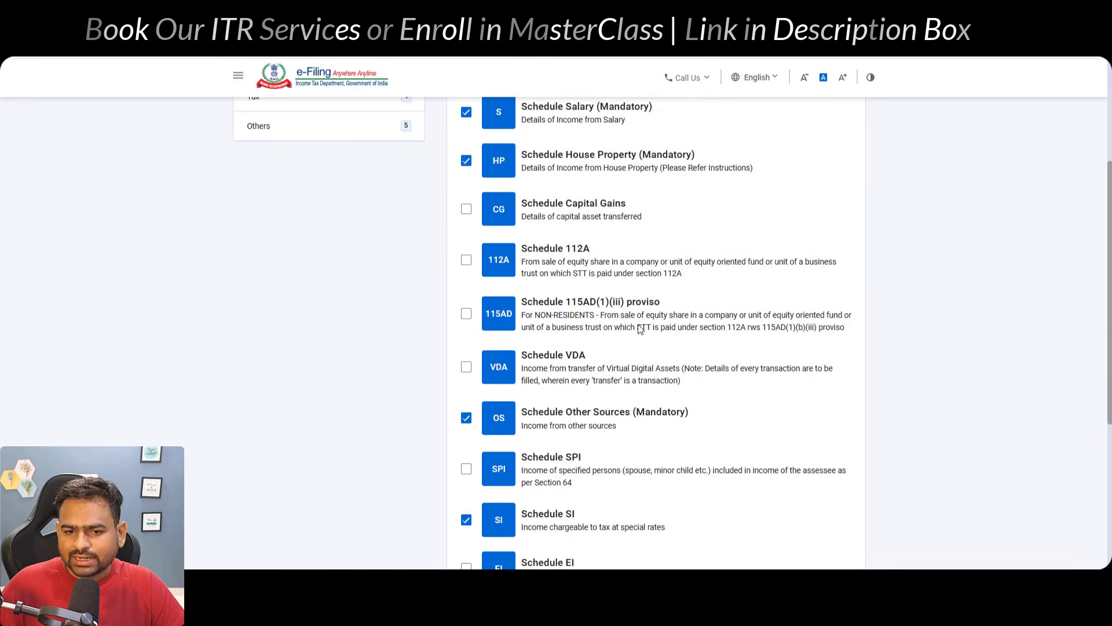
left_click_drag(573, 155, 621, 168)
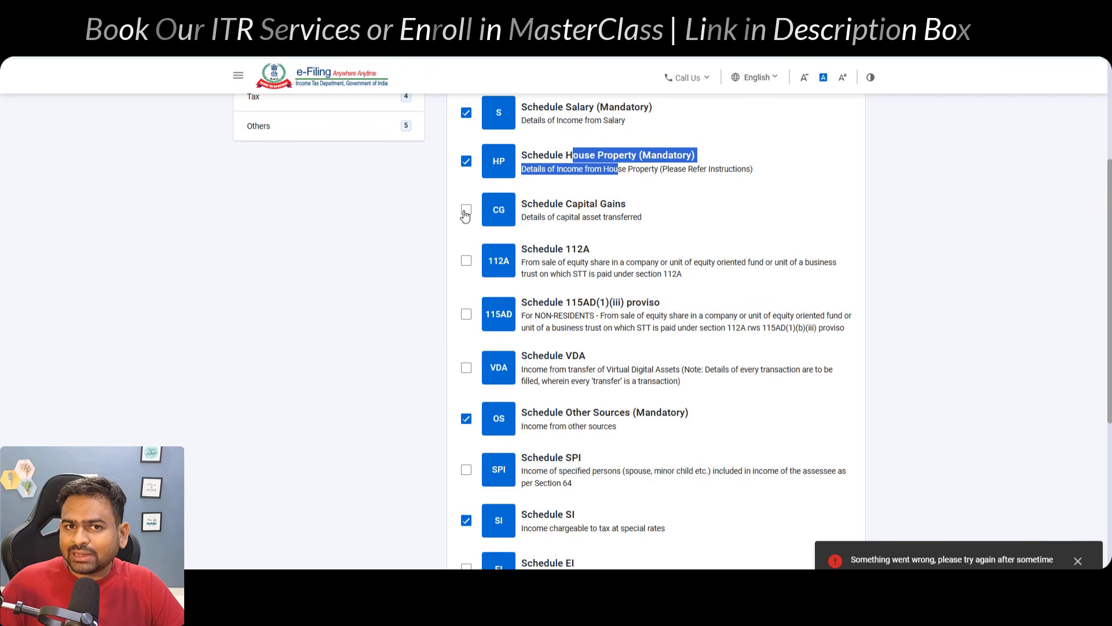
left_click(467, 261)
left_click_drag(557, 249, 629, 278)
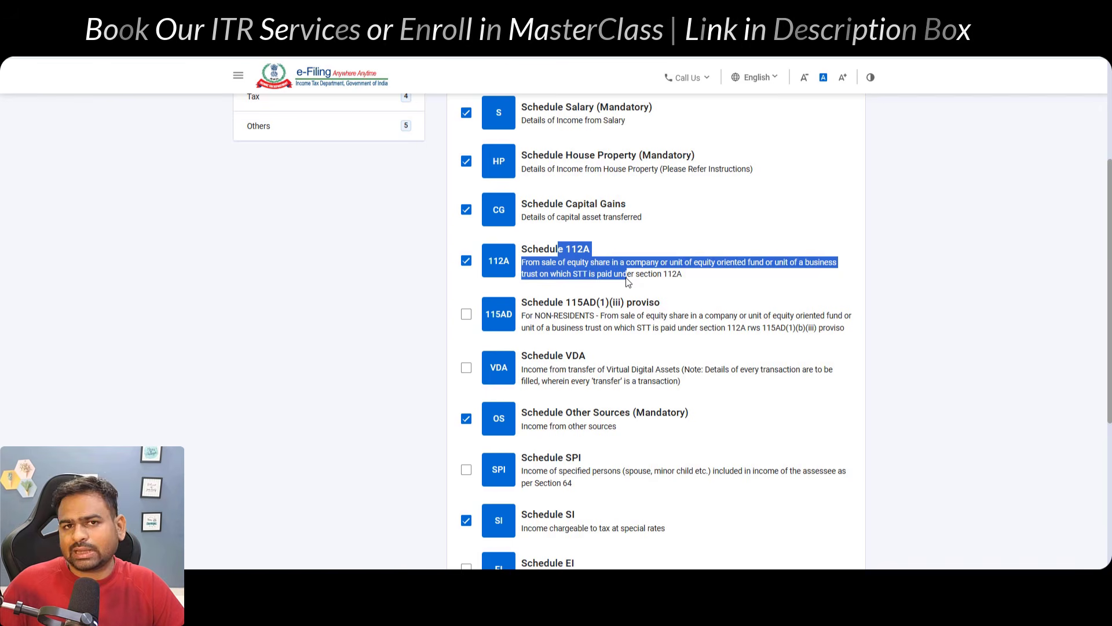
Step: Include Schedule VDA for virtual digital assets and Schedule EI for exempt income
scroll(616, 240, "down", 4)
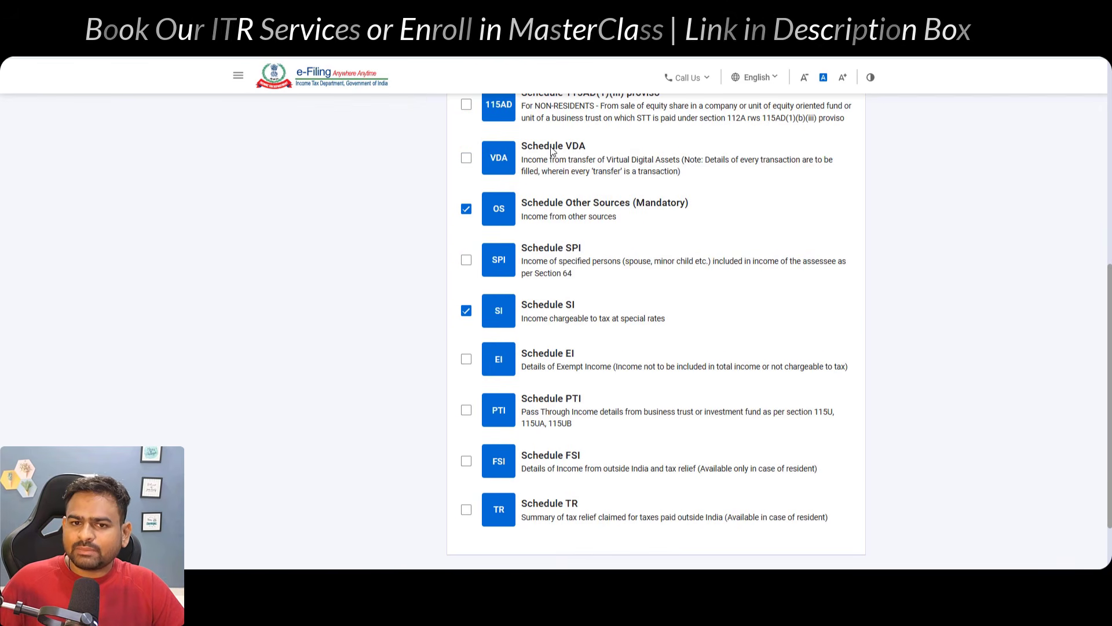
left_click_drag(550, 148, 638, 174)
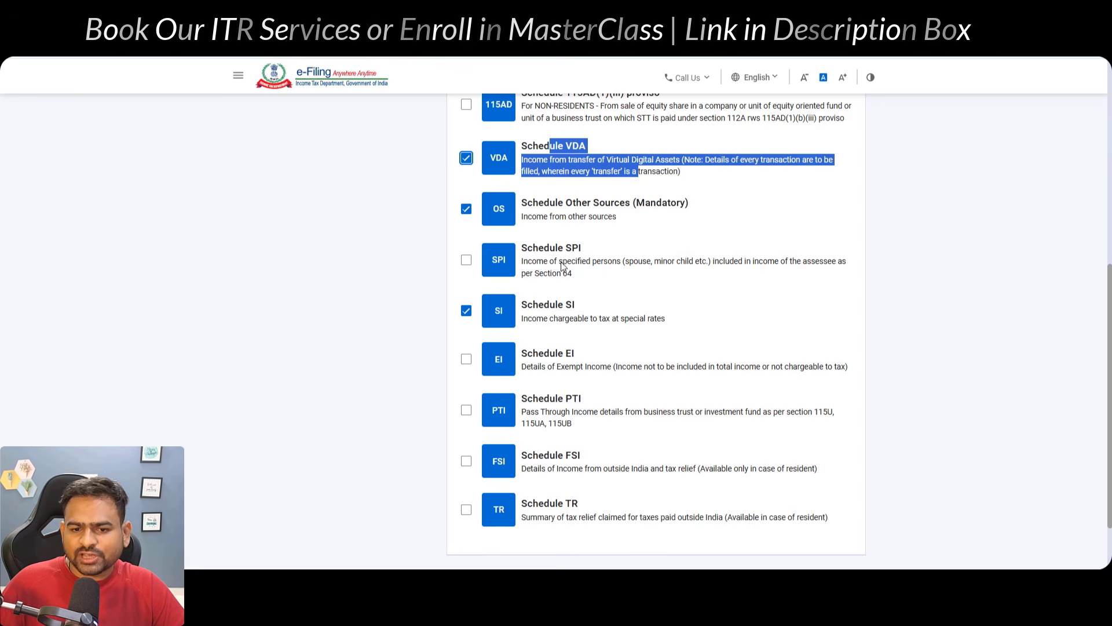
scroll(576, 284, "down", 2)
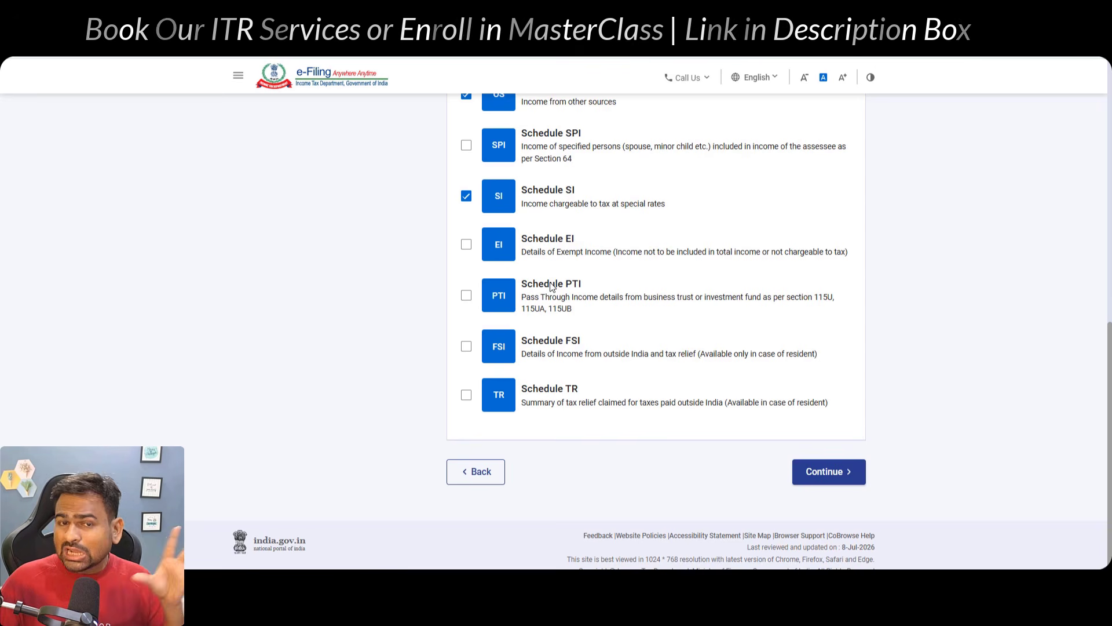
left_click_drag(547, 251, 680, 252)
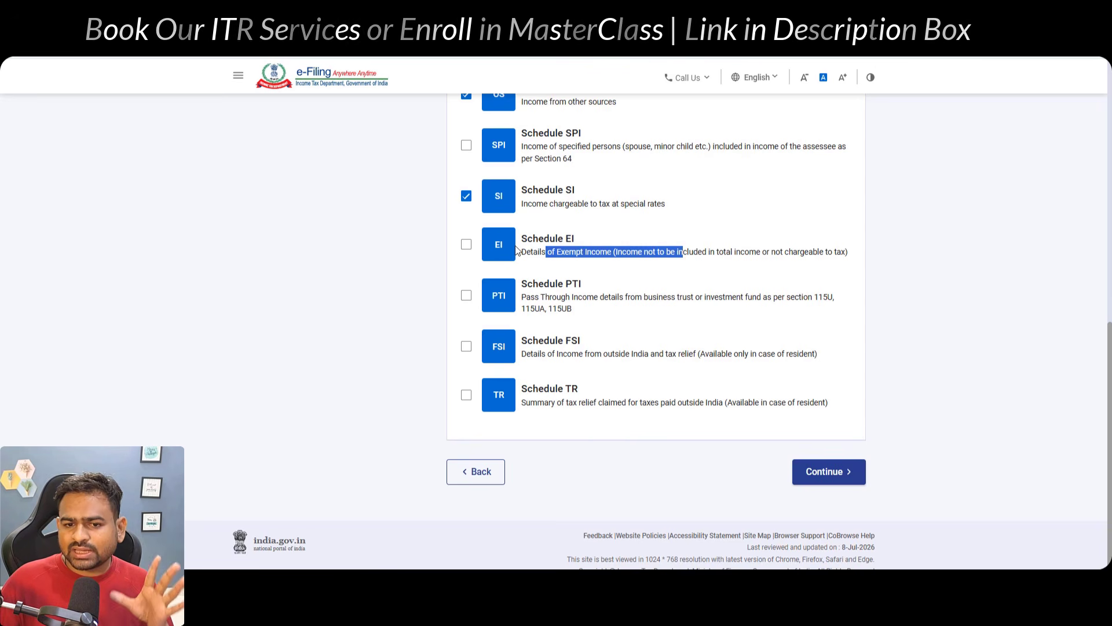
left_click(466, 247)
left_click_drag(554, 242, 610, 255)
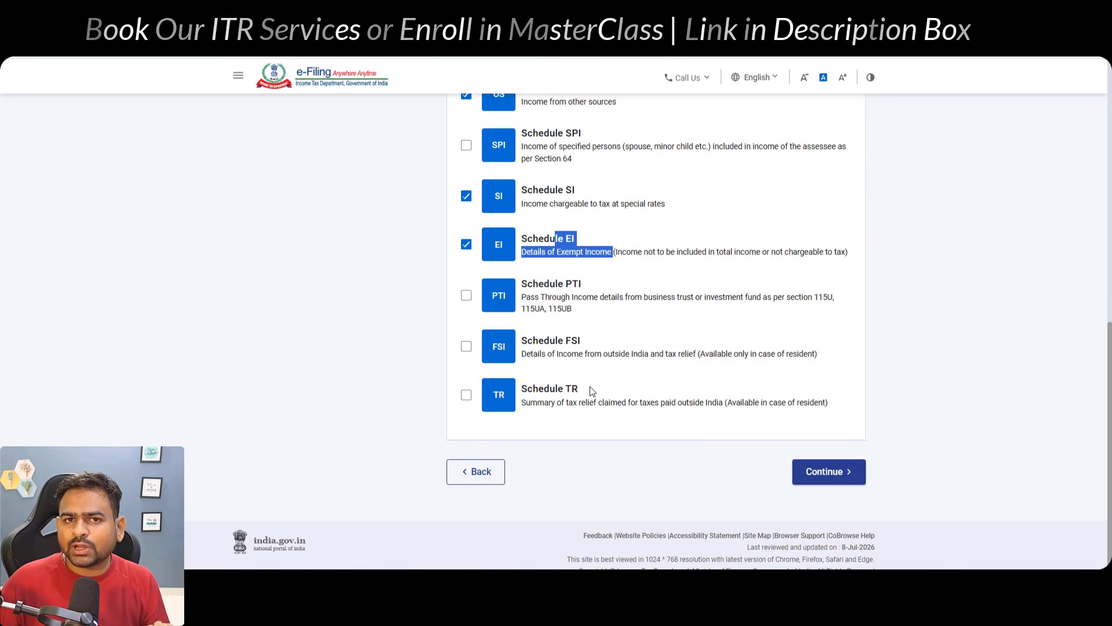
Step: Include Schedule FSI for income from outside India and Schedule TR for tax relief on taxes paid abroad
left_click(466, 346)
left_click_drag(566, 340, 644, 355)
left_click(466, 397)
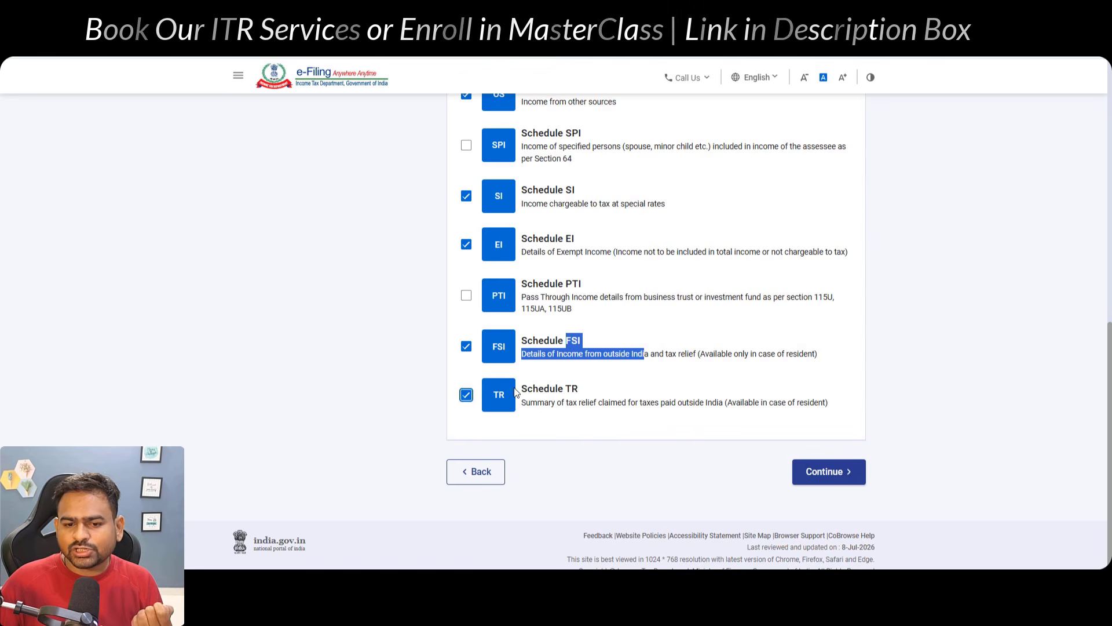
Step: Select all schedules in the Deduction category
left_click_drag(521, 387, 615, 418)
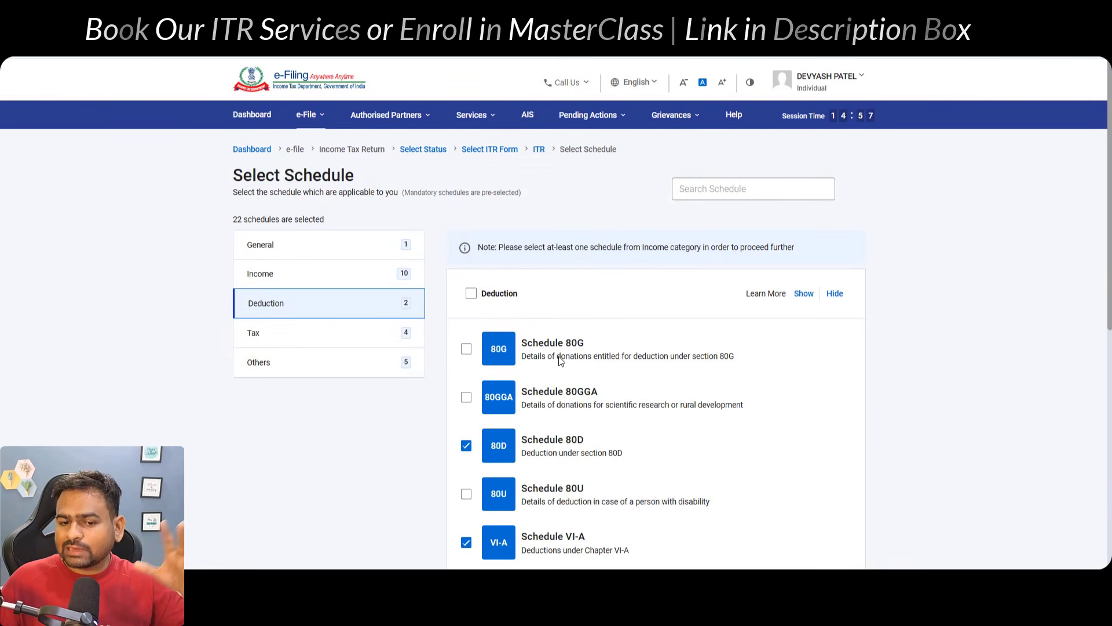
scroll(612, 386, "down", 4)
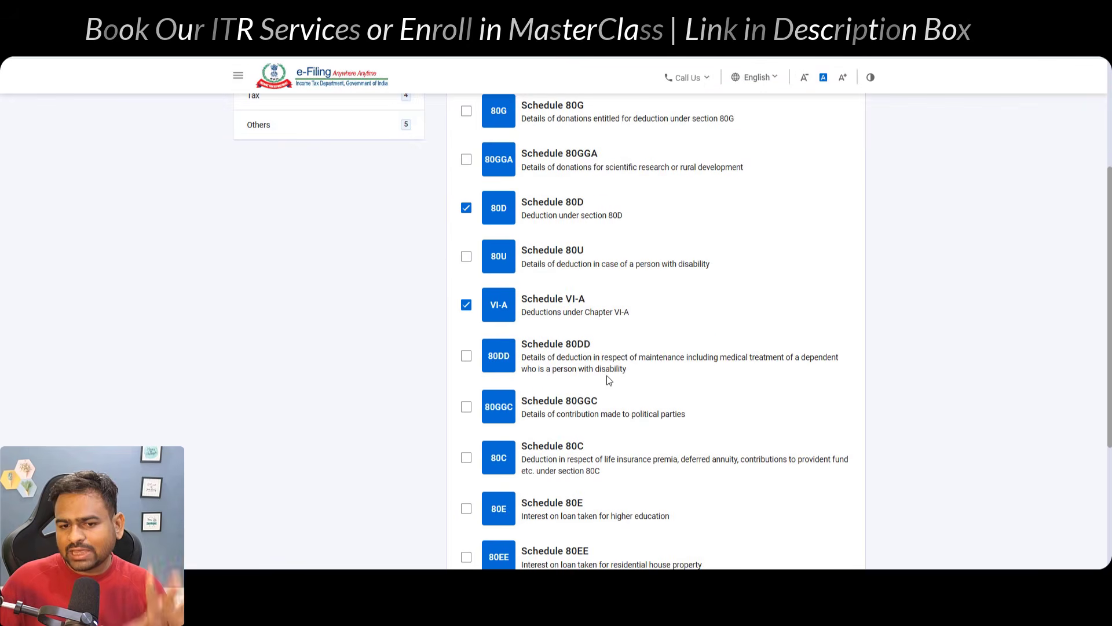
scroll(605, 379, "up", 5)
left_click(472, 292)
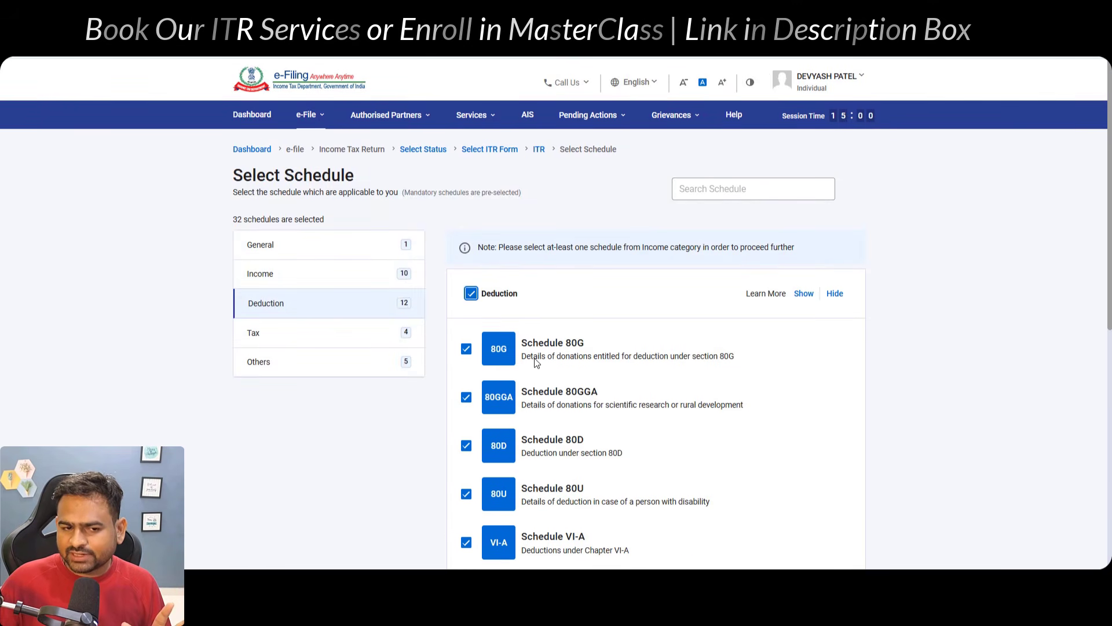
Step: Check the Others category for Schedule FA on foreign assets and continue with the selected schedules
left_click(261, 363)
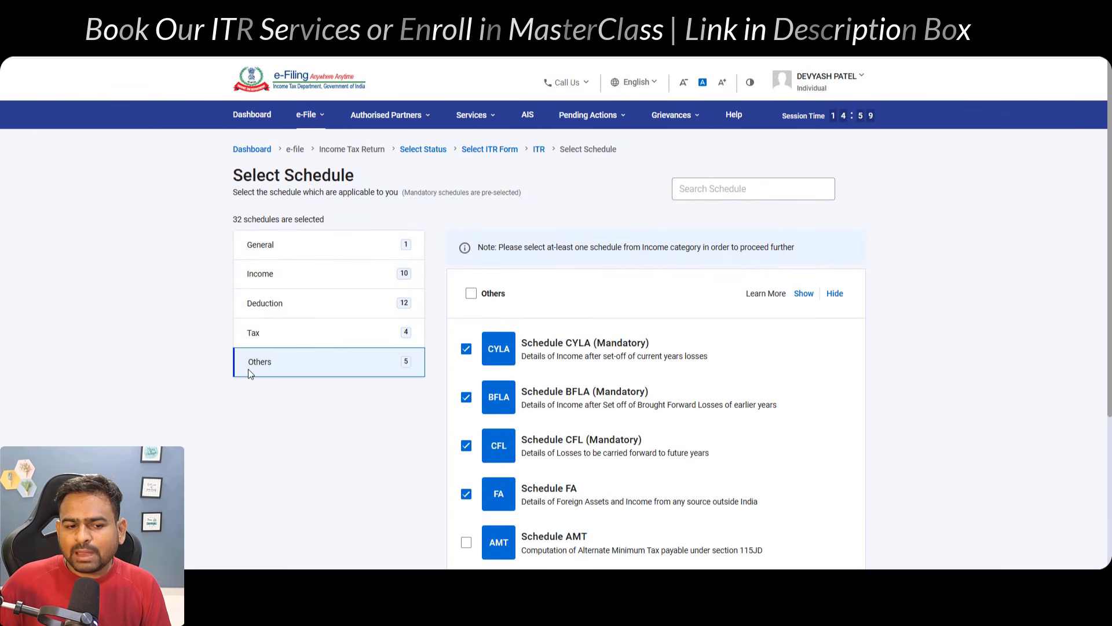
scroll(567, 362, "down", 5)
left_click_drag(539, 251, 598, 270)
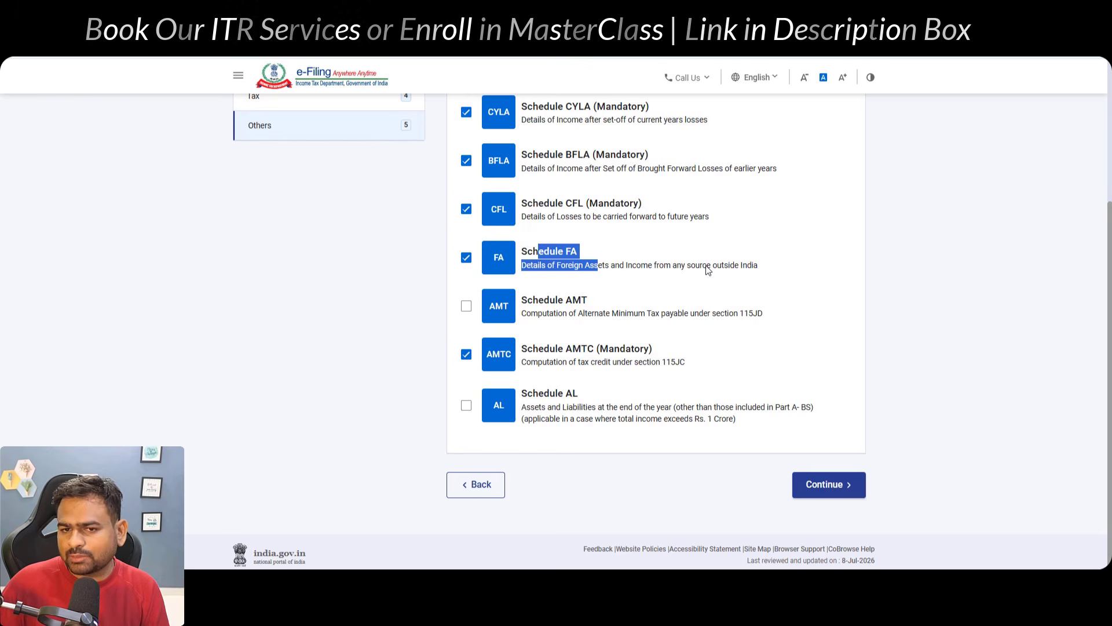
left_click(829, 484)
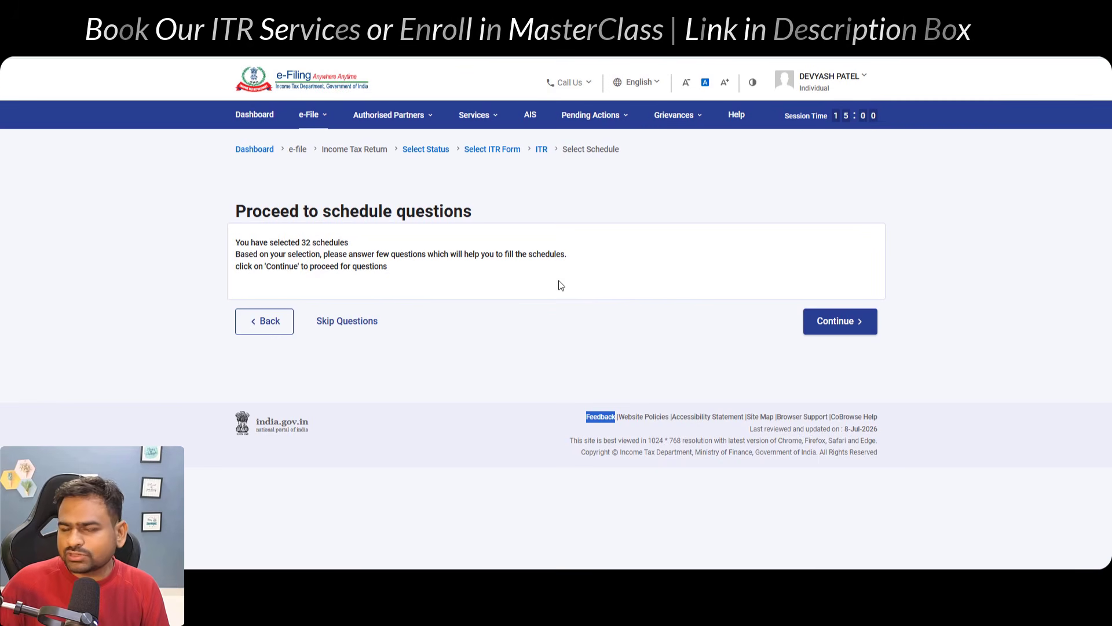
Step: Skip the schedule questions and open Part A - General Personal Information from the return summary
left_click(361, 322)
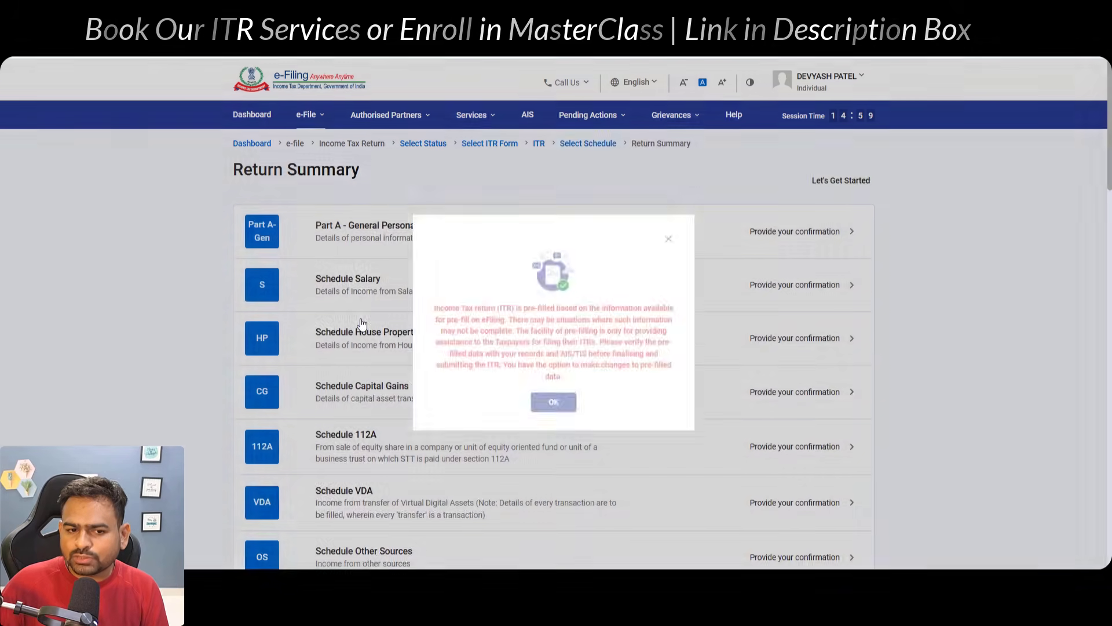
left_click(555, 408)
scroll(524, 291, "down", 4)
scroll(524, 291, "down", 5)
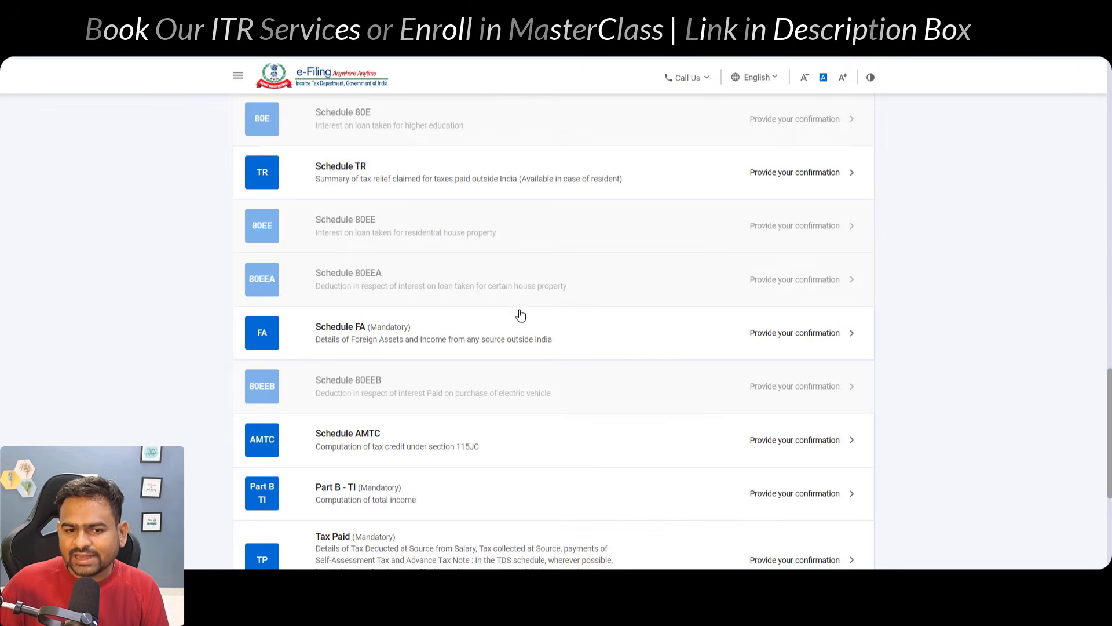
scroll(519, 313, "up", 10)
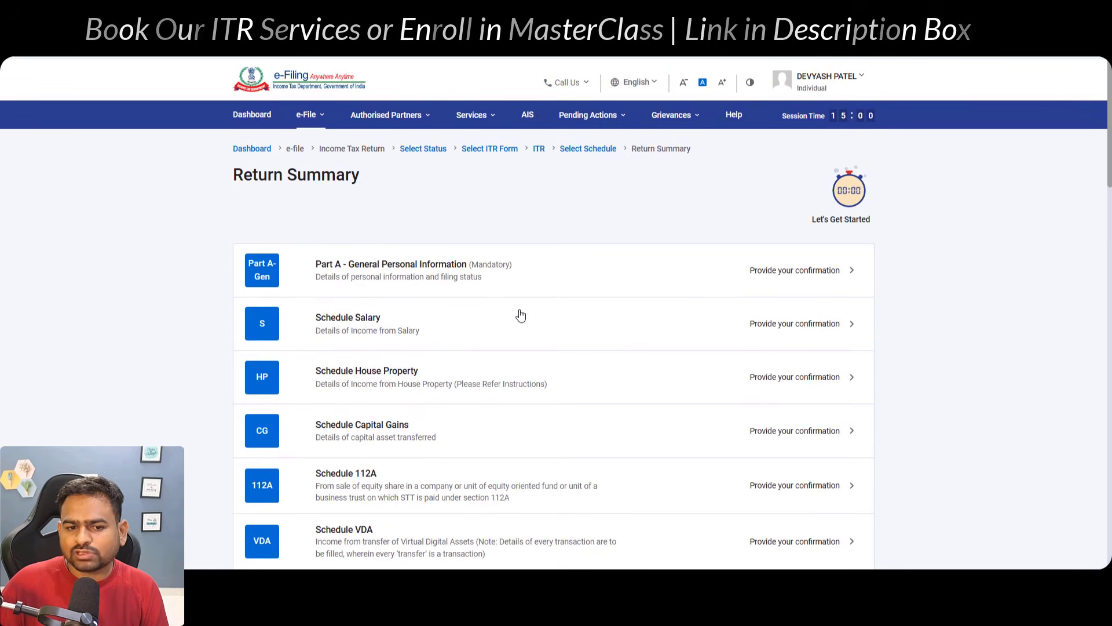
left_click(469, 292)
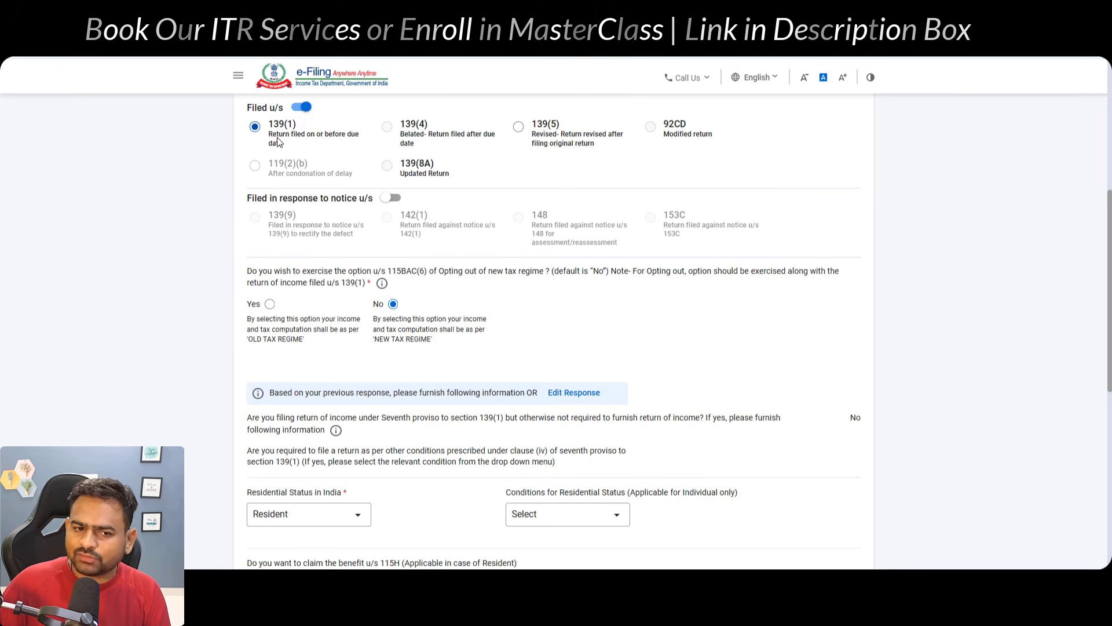
Step: Examine the filing status question on opting out of the new tax regime under section 115BAC(6)
left_click_drag(352, 272, 377, 295)
triple_click(396, 333)
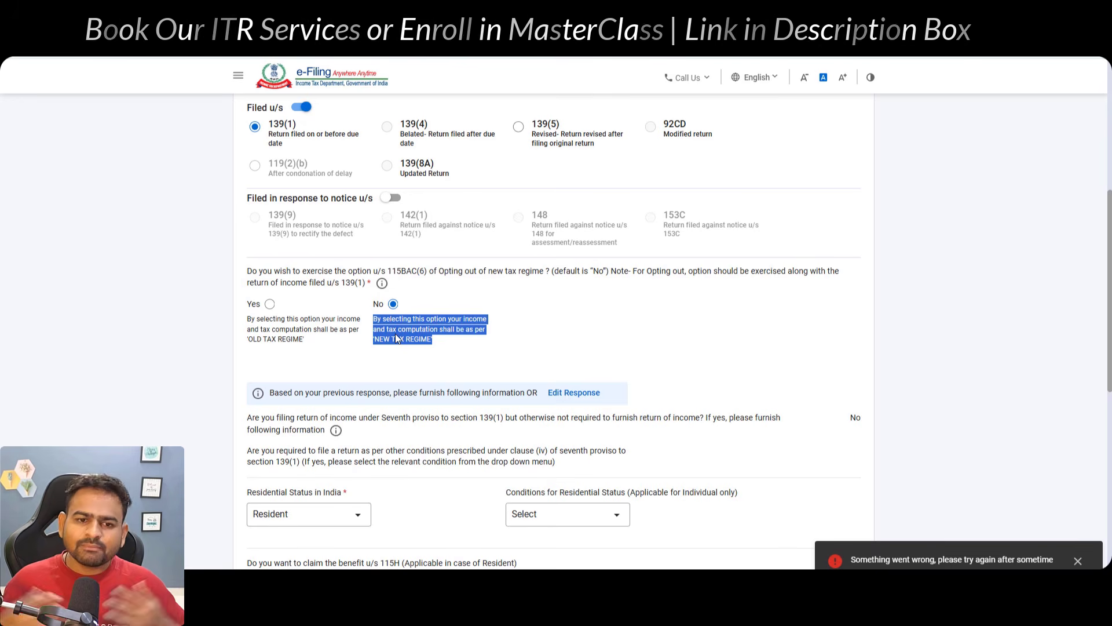
left_click(1078, 561)
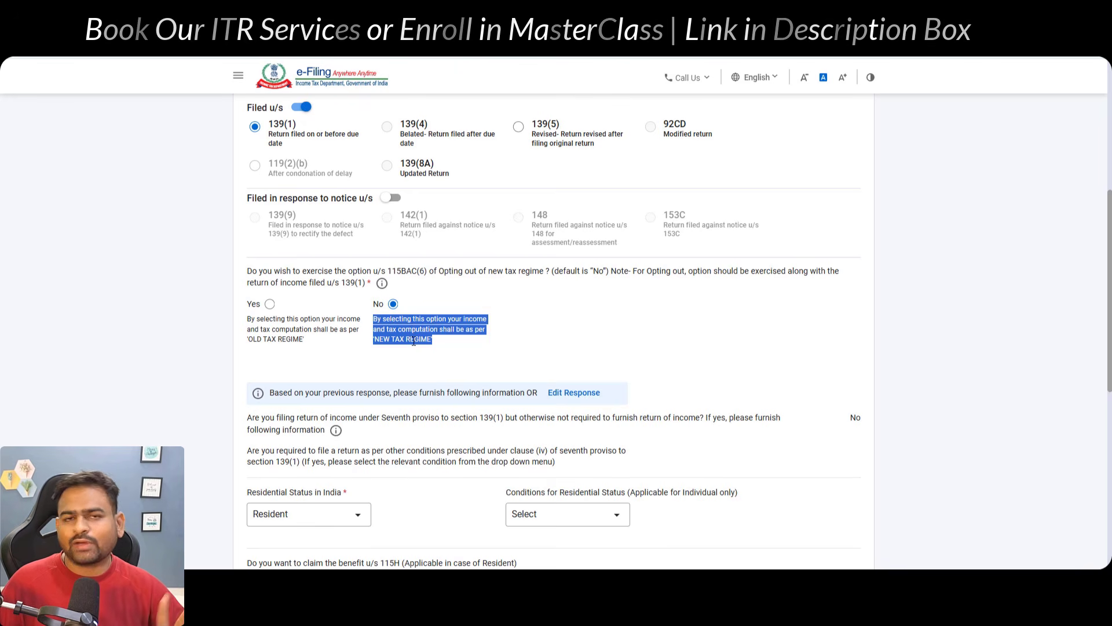
left_click(498, 328)
scroll(558, 324, "down", 4)
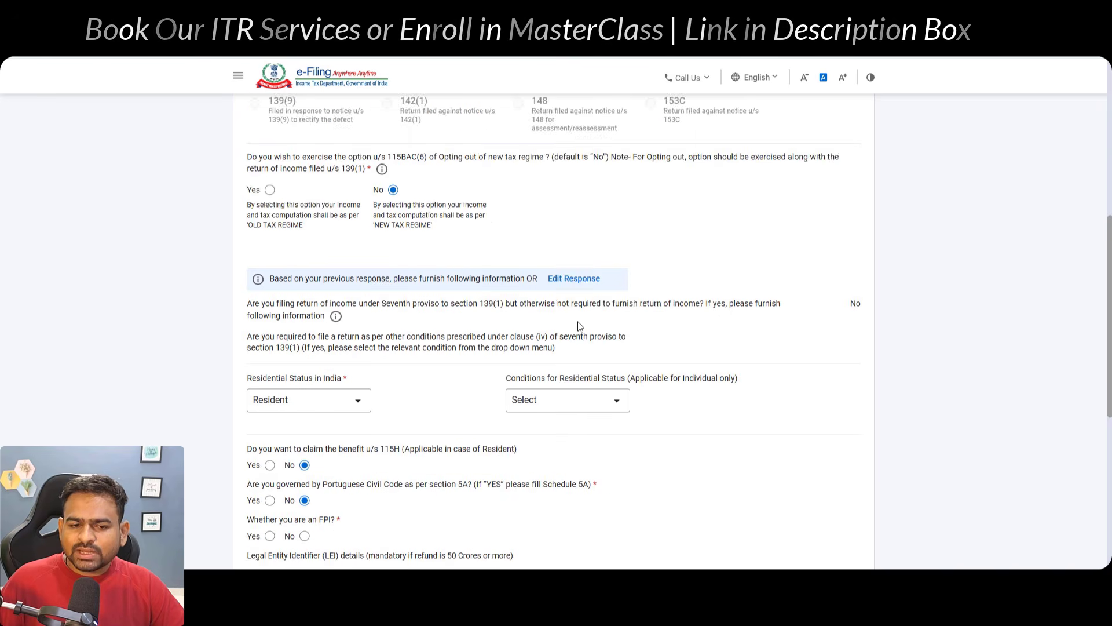
left_click_drag(375, 110, 427, 144)
scroll(427, 145, "up", 4)
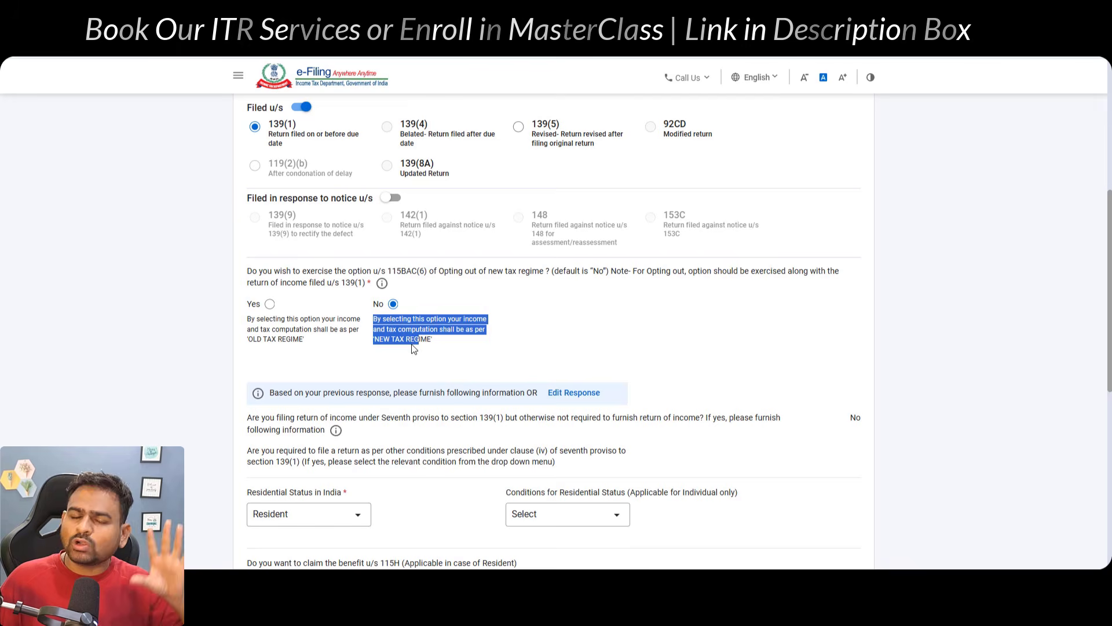
Step: Set the residential status condition to 182 days or more in India during the previous year [section 6(1)(a)] and answer No for FPI
scroll(415, 343, "down", 3)
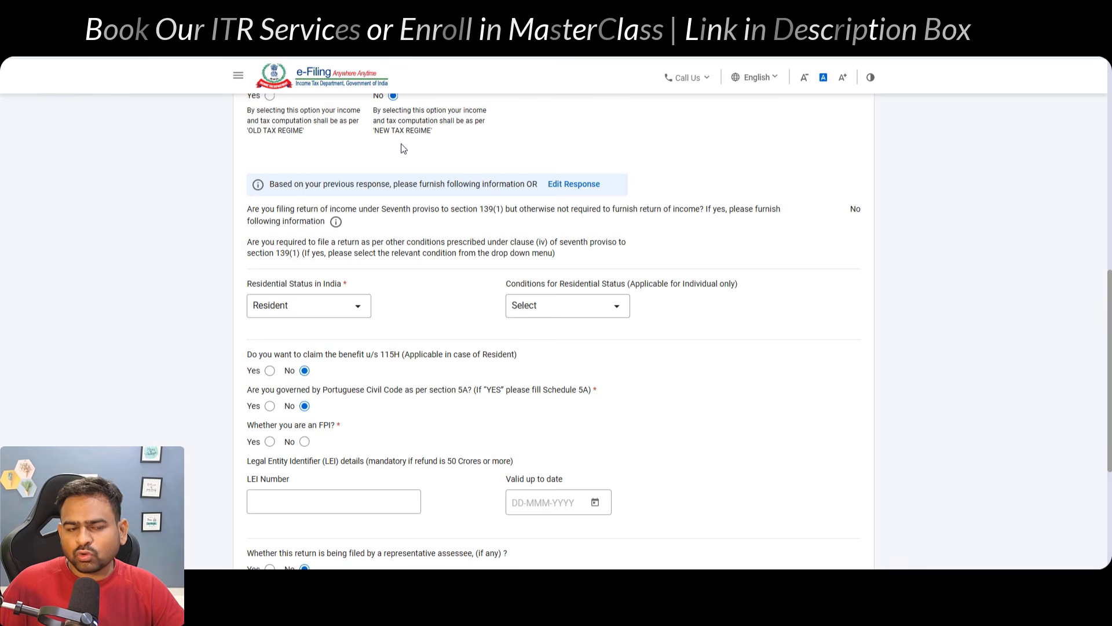
triple_click(310, 290)
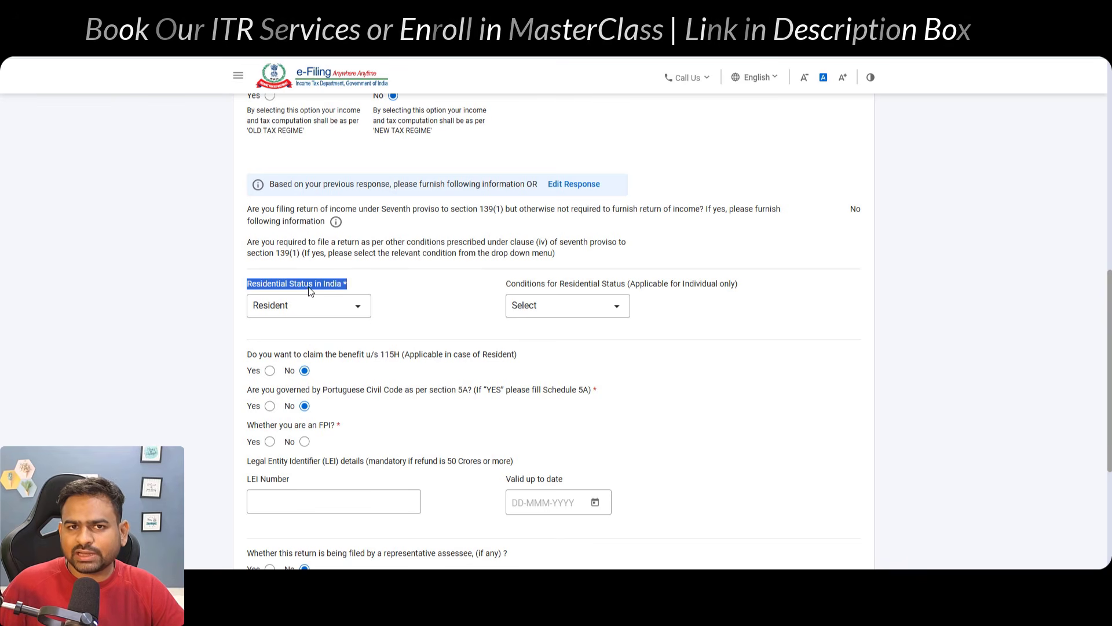
left_click(571, 316)
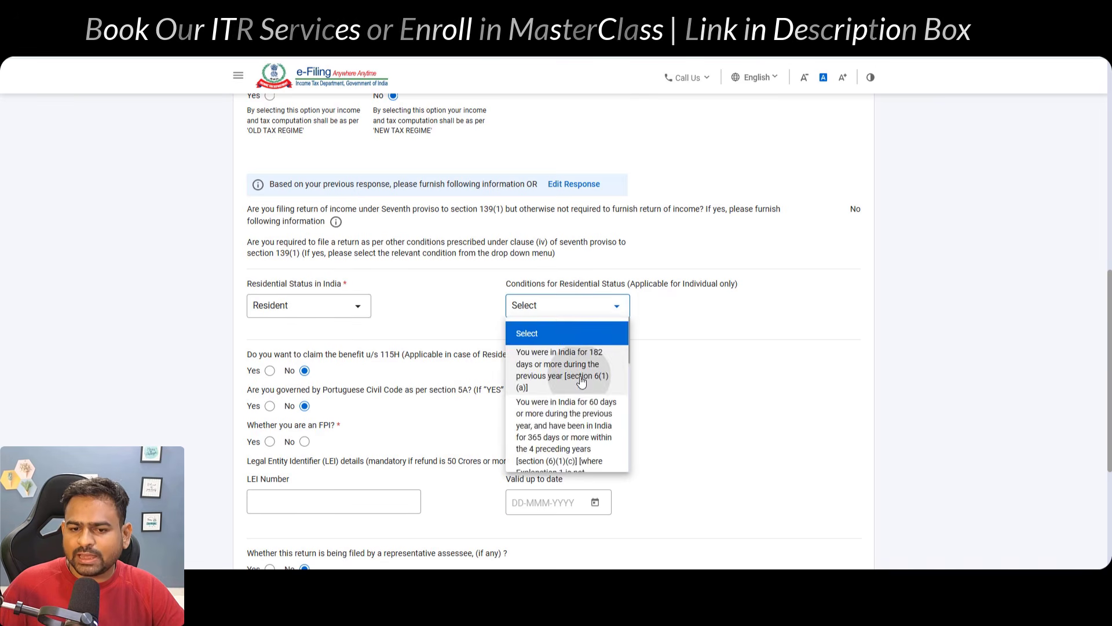
left_click(565, 371)
scroll(560, 314, "down", 3)
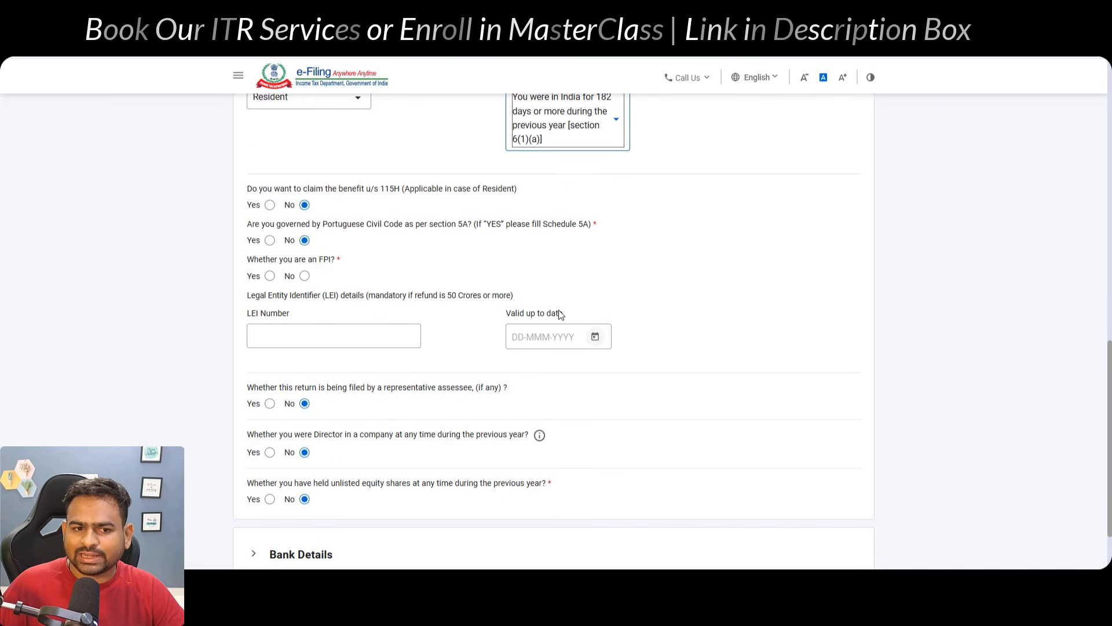
left_click(304, 276)
Step: Confirm the general personal information and open Schedule Capital Gains, acknowledging the section 234C interest notice
scroll(327, 325, "down", 3)
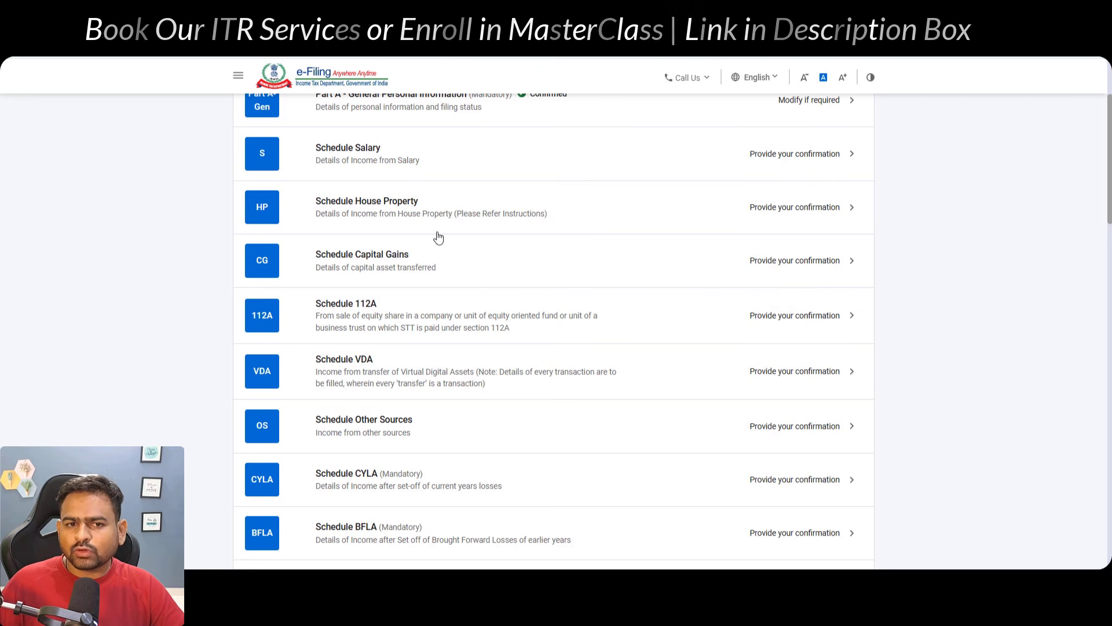
left_click(443, 262)
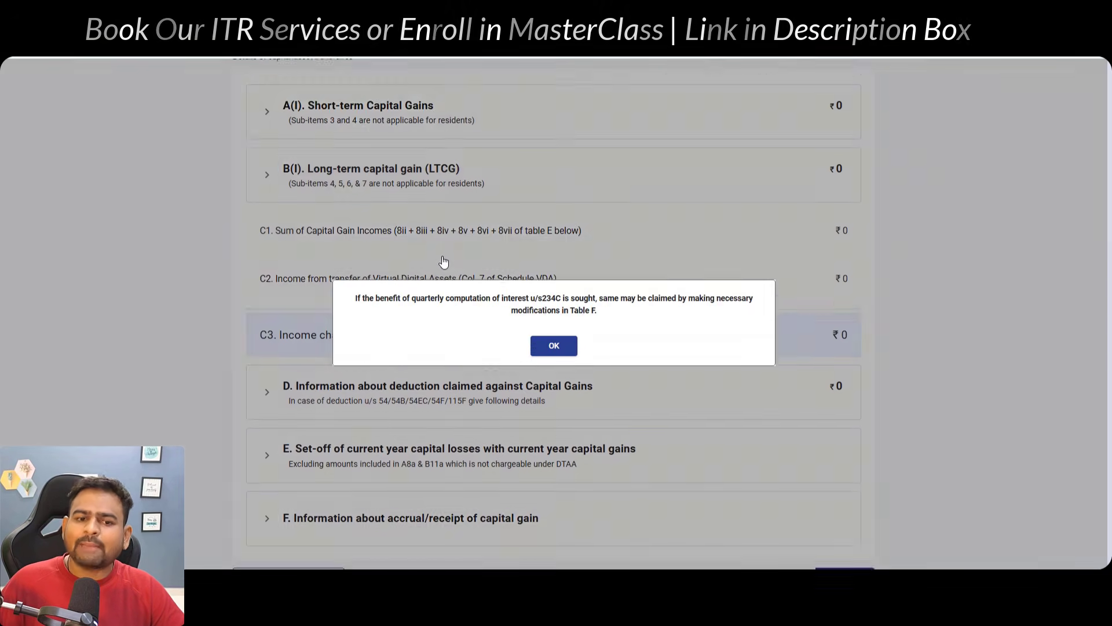
left_click(565, 347)
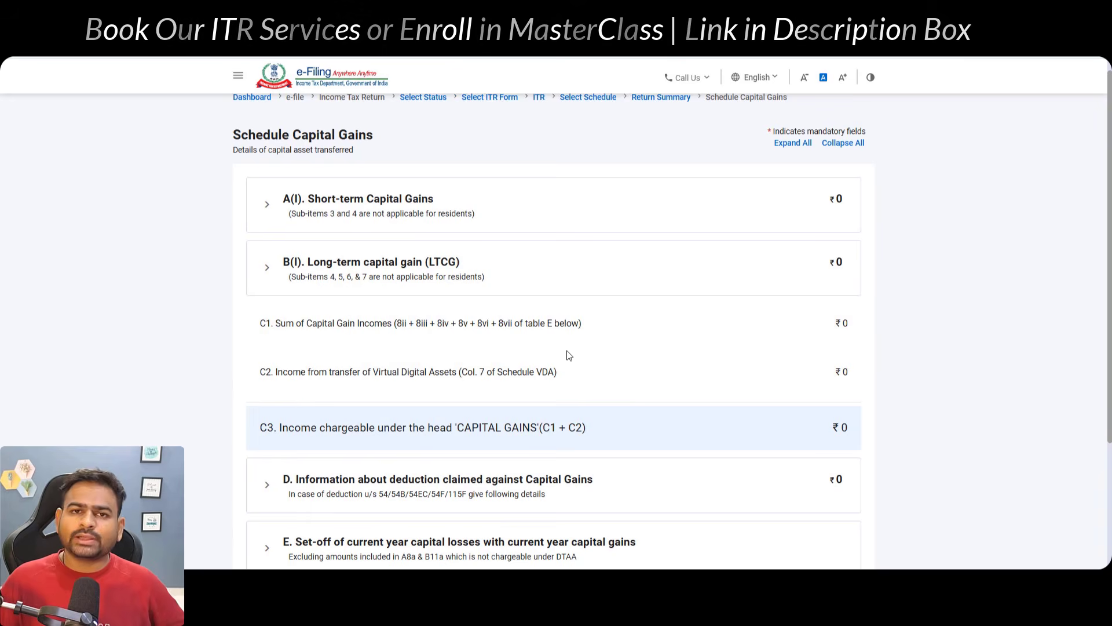